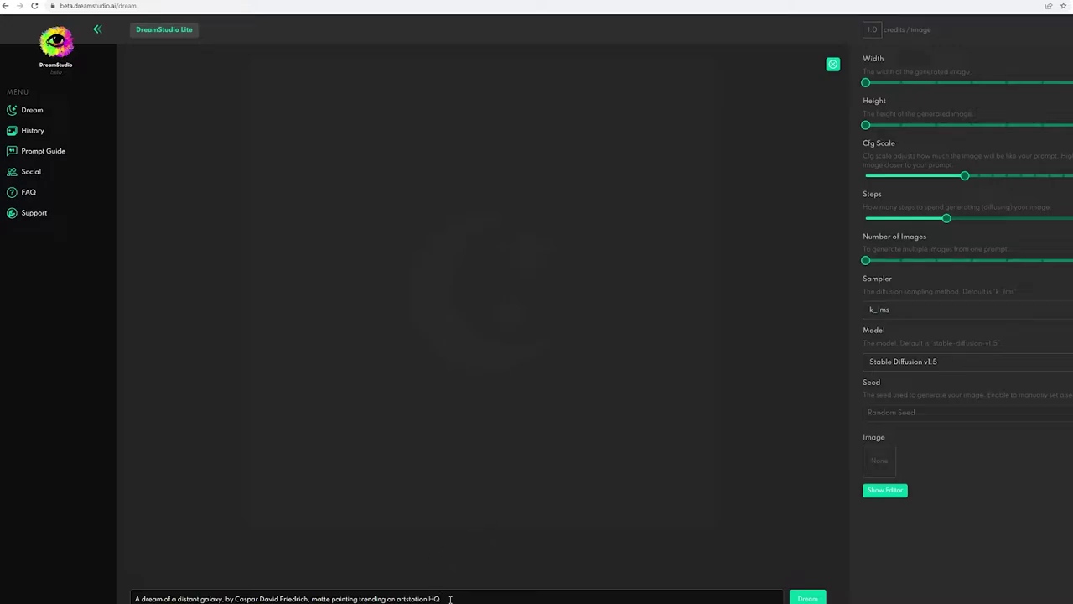
Step: Replace the prompt with 'A wizard standing on the surface of Mars, in front of a giant glowing portal. Oil on canvas. Award-winning'
key(ctrl+a)
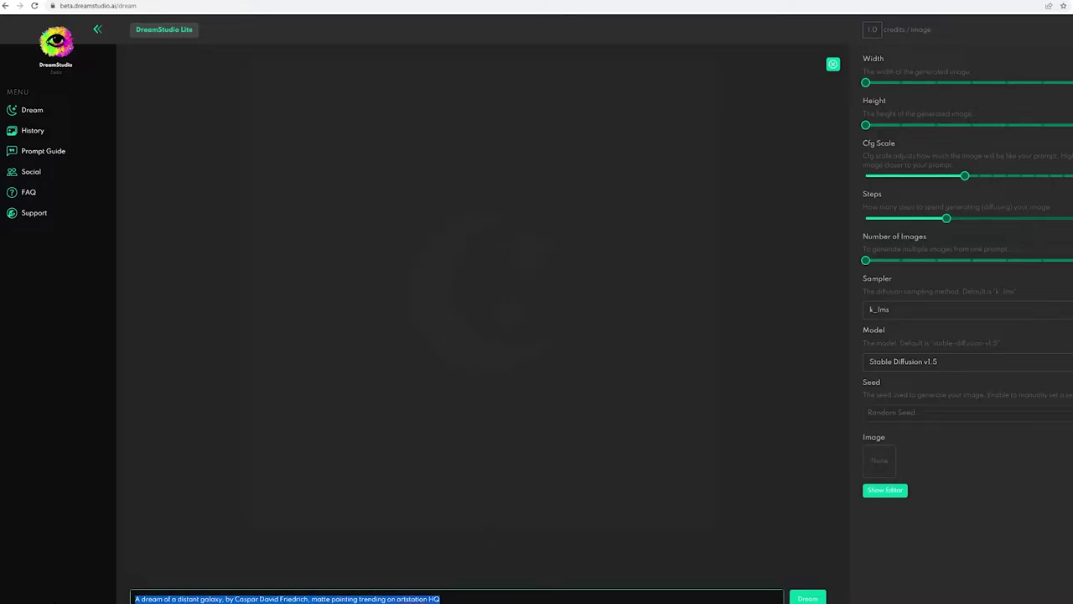
text(A)
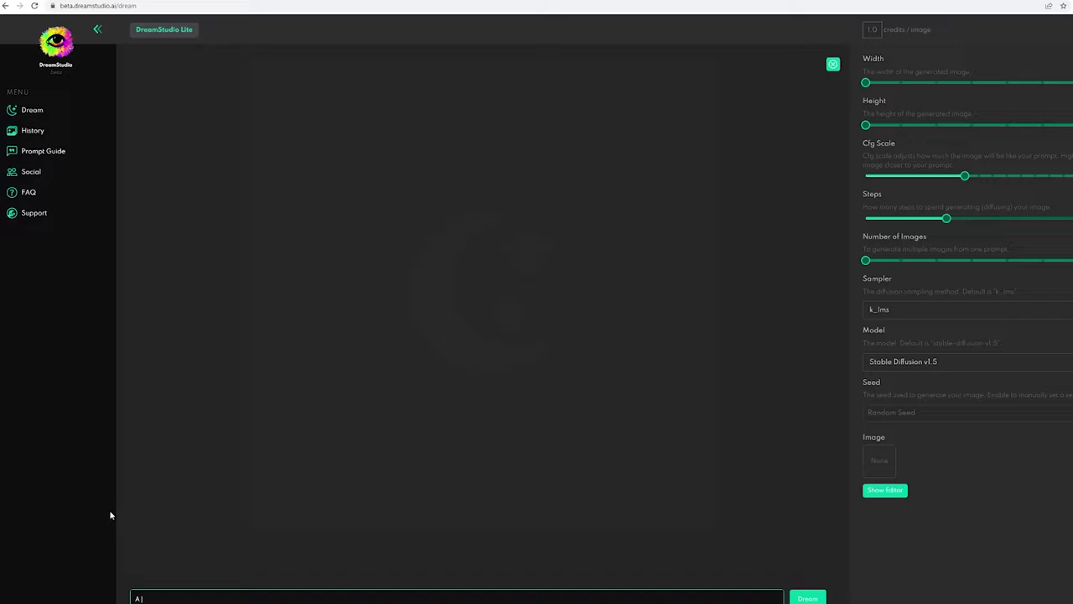
text( wizard standing on the surface of Mars)
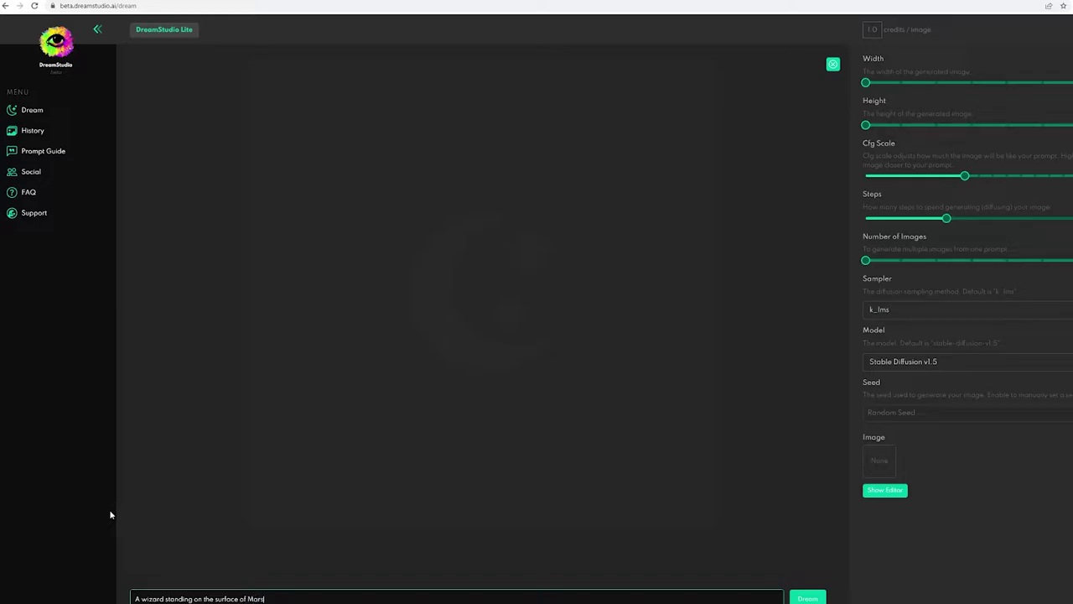
text(, in front of a giant glowing portal.)
text(Oil )
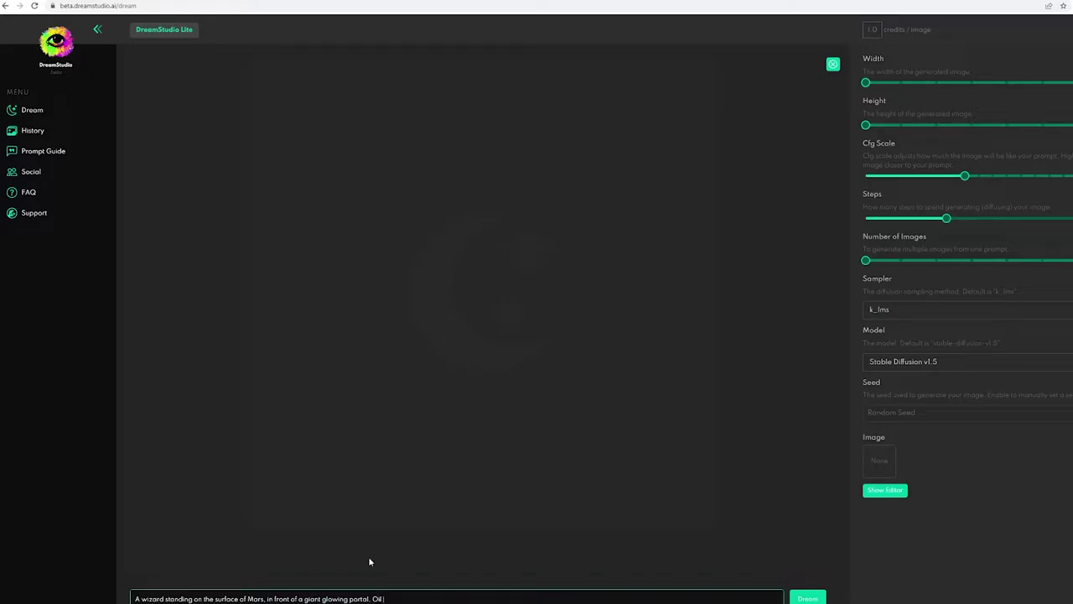
text(on canvas.)
text(Award-winning.)
mouse_move(958, 226)
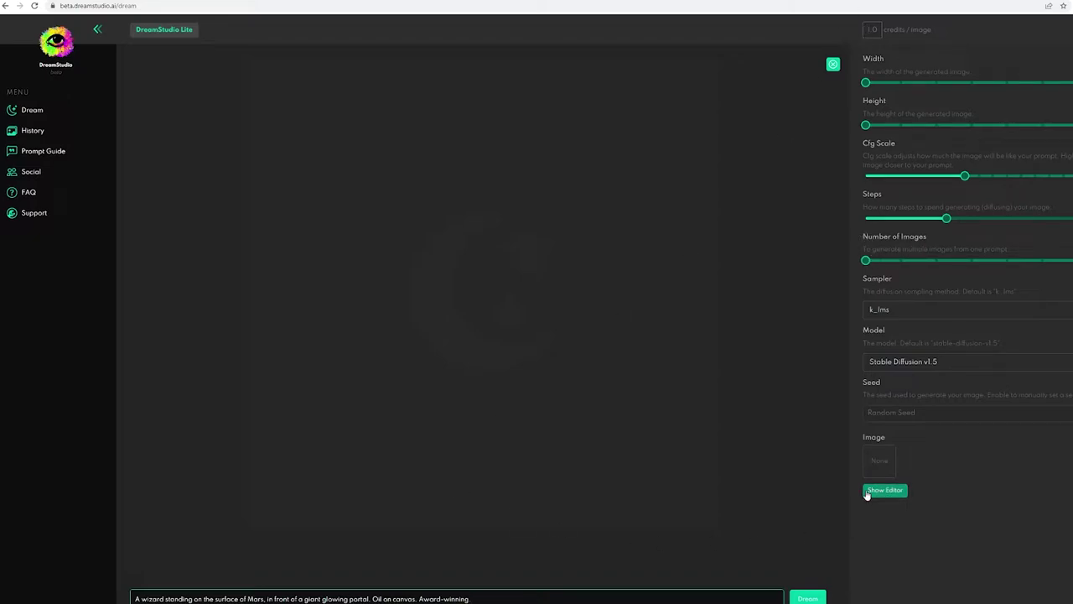
Step: Generate an image from the wizard prompt and raise Cfg Scale to 11
key(Return)
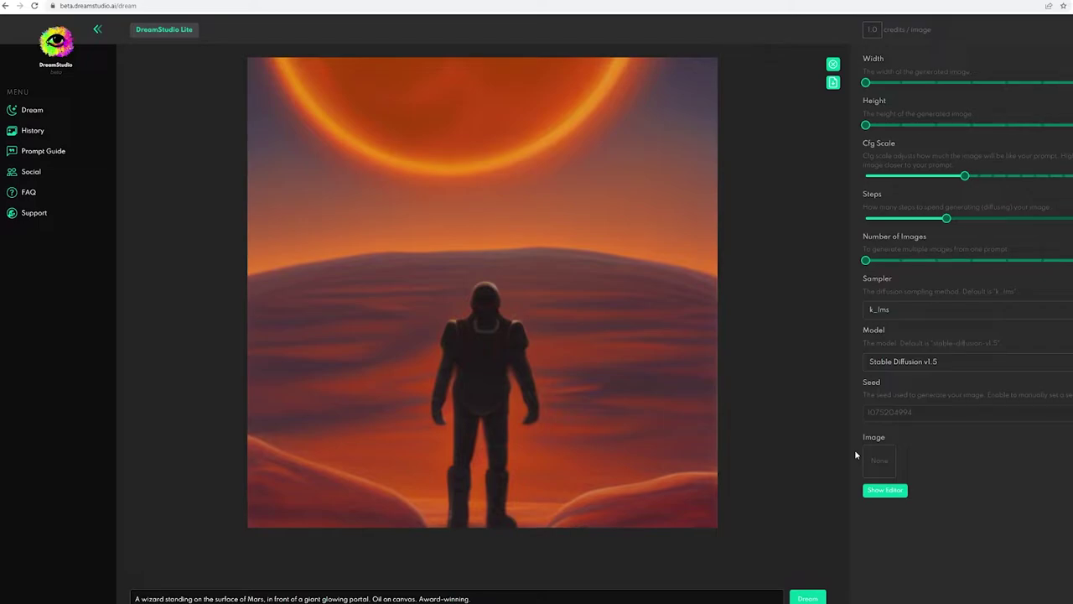
drag(965, 175, 1031, 176)
mouse_move(1017, 173)
Step: Reword the prompt to 'A wizard standing in front of a portal, on the surface of Mars.'
drag(372, 599, 527, 595)
key(BackSpace)
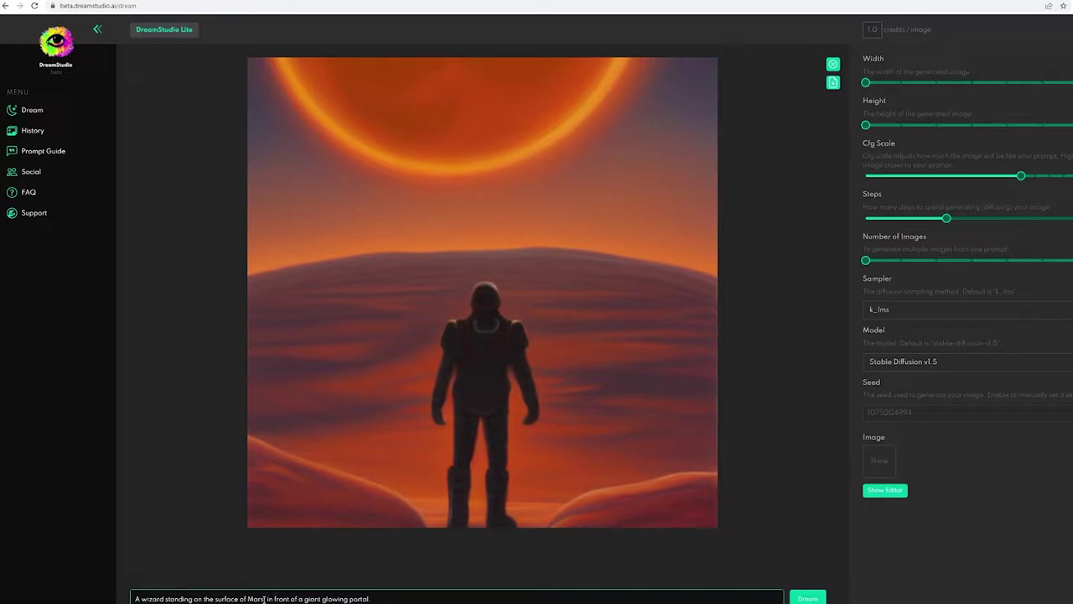
drag(264, 599, 348, 595)
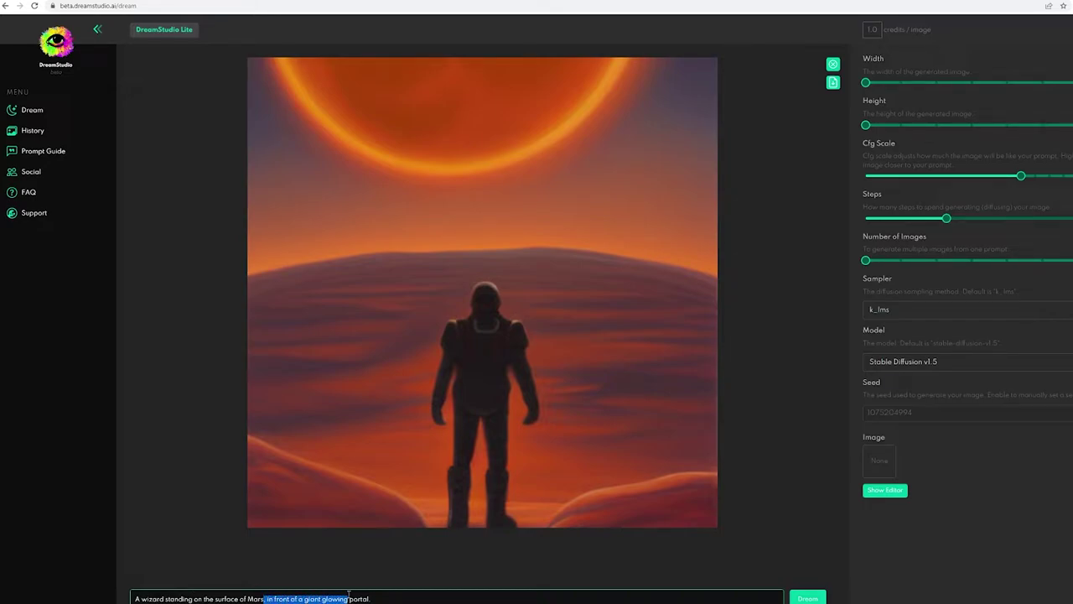
key(BackSpace)
key(BackSpace)
key(BackSpace)
key(BackSpace)
key(BackSpace)
key(BackSpace)
key(BackSpace)
key(BackSpace)
key(BackSpace)
key(BackSpace)
key(BackSpace)
key(BackSpace)
key(BackSpace)
key(BackSpace)
key(BackSpace)
key(BackSpace)
key(BackSpace)
key(BackSpace)
key(BackSpace)
key(BackSpace)
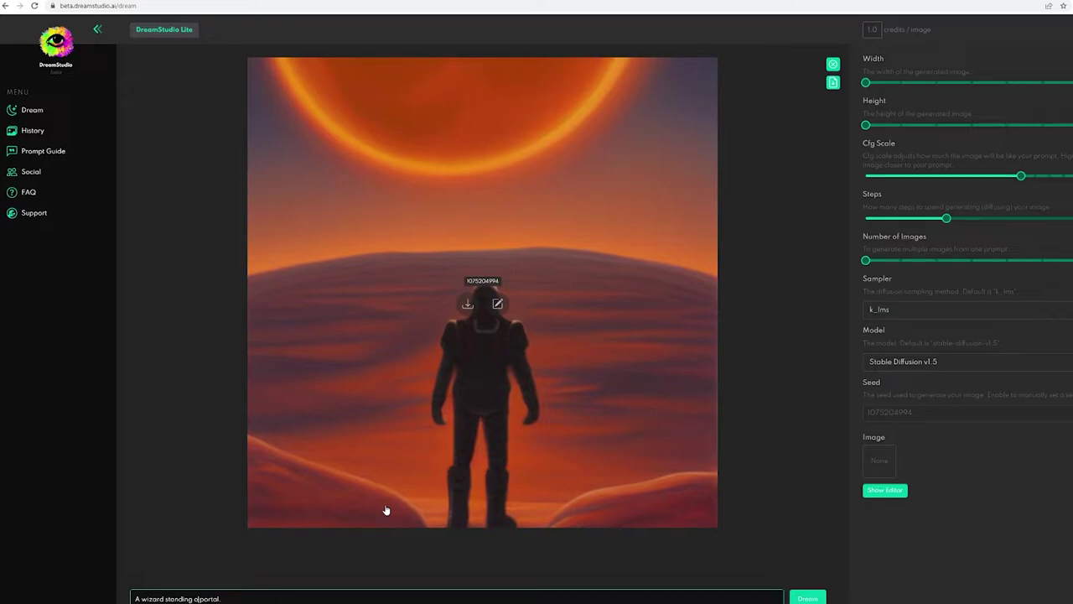
key(BackSpace)
text(in front of a)
key(BackSpace)
text(, on the surface of Mars.)
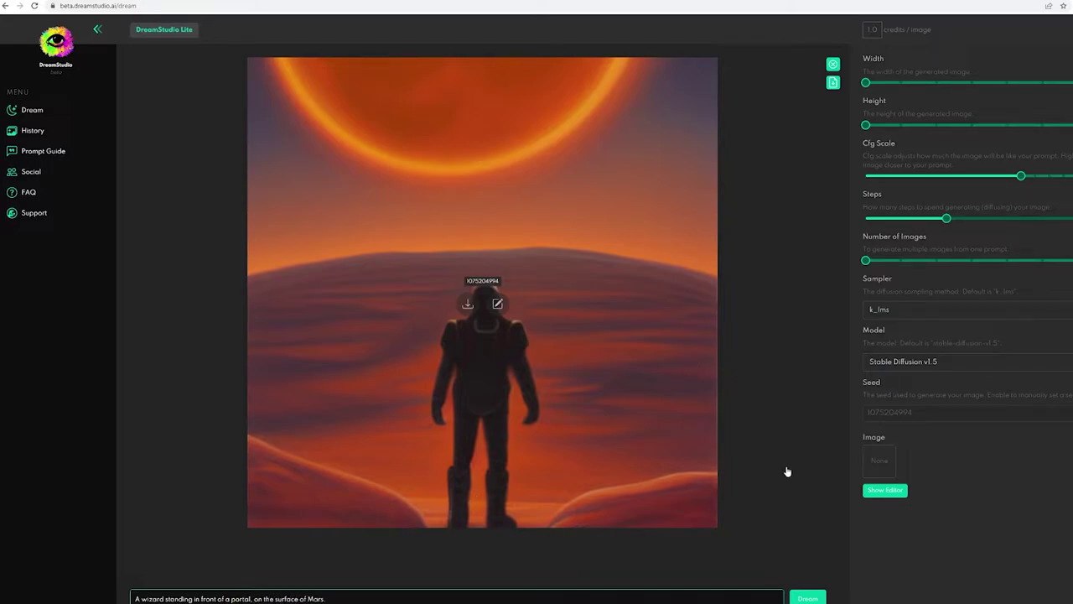
Step: Generate, raise Steps to 2.0 credits per image, then swap the Mars phrase for 'Oil on canvas' and regenerate
click(808, 598)
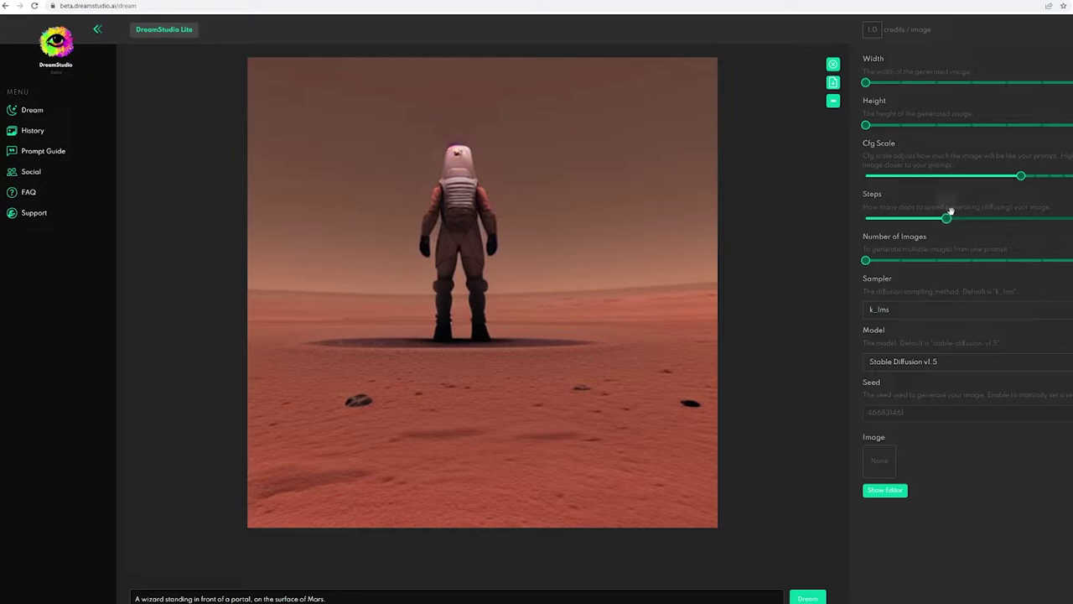
drag(946, 218, 1047, 211)
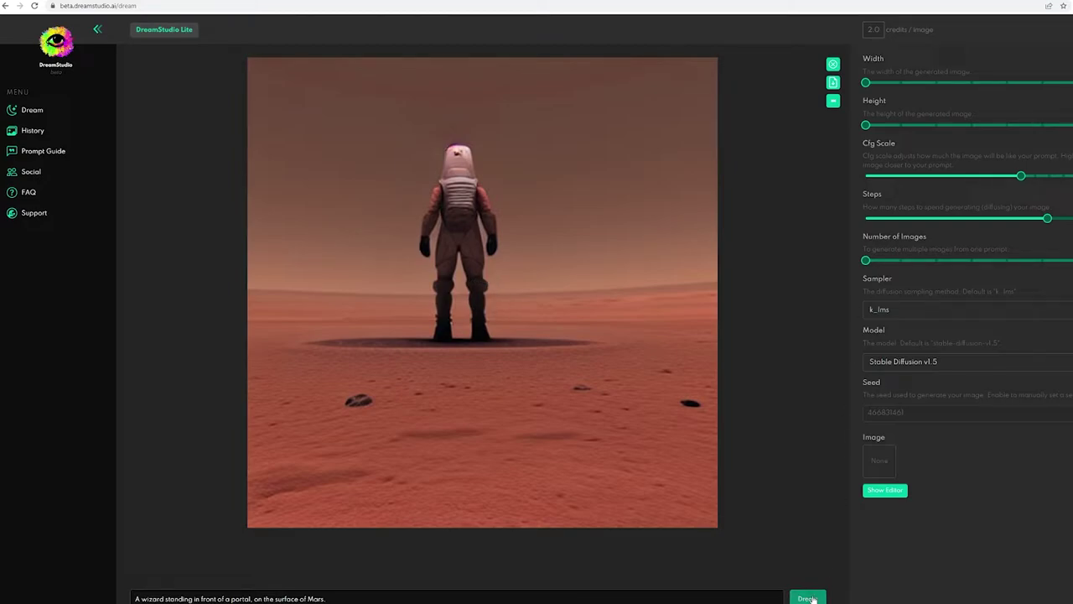
click(556, 598)
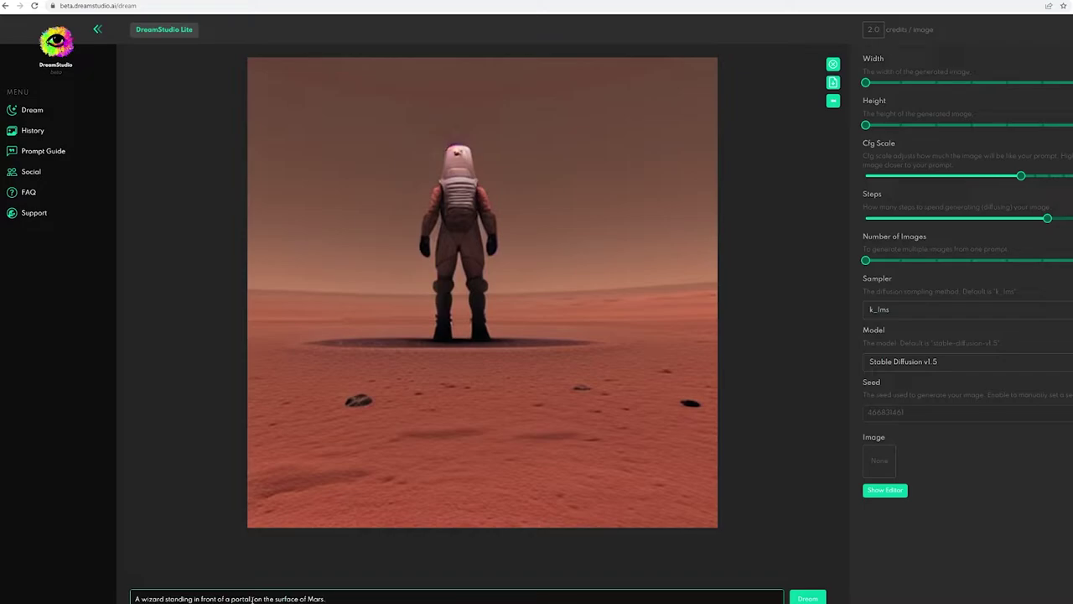
drag(253, 599, 414, 595)
key(BackSpace)
text(. Oil on canvas)
click(807, 598)
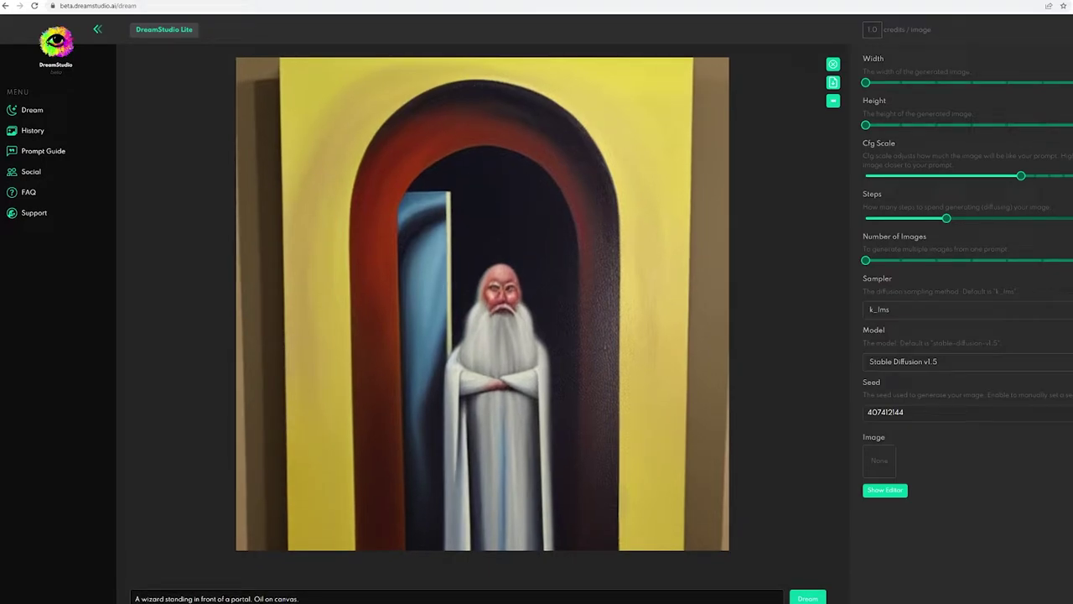
Step: Inspect the finished wizard-in-portal oil painting and its seed 407412144
mouse_move(450, 321)
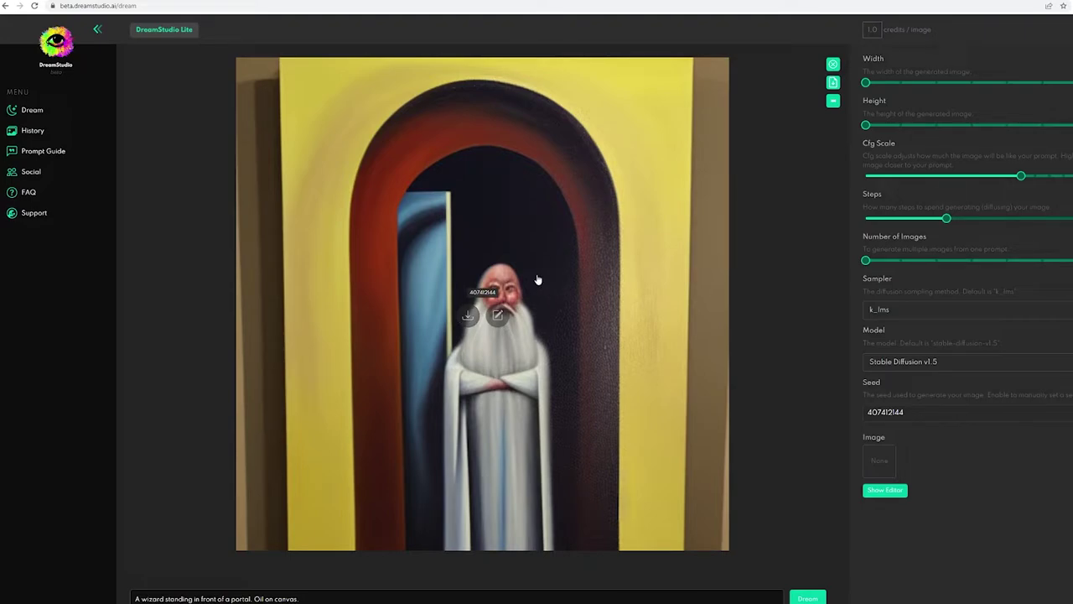
mouse_move(587, 347)
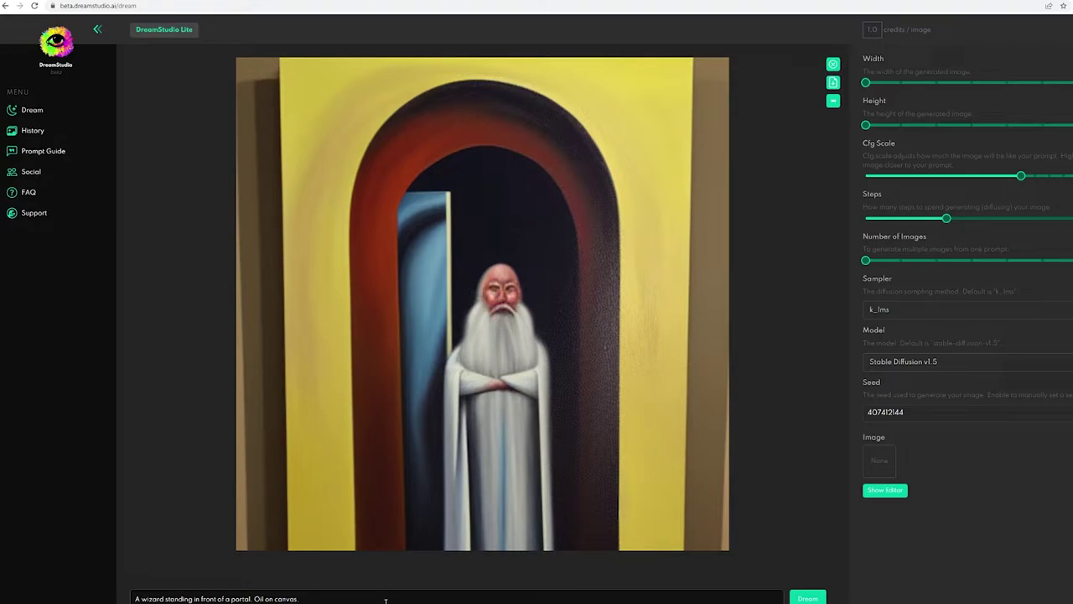
Step: Append 'by Rene Magritte. Surrealism.' to the prompt and generate the surreal version
click(391, 598)
click(417, 598)
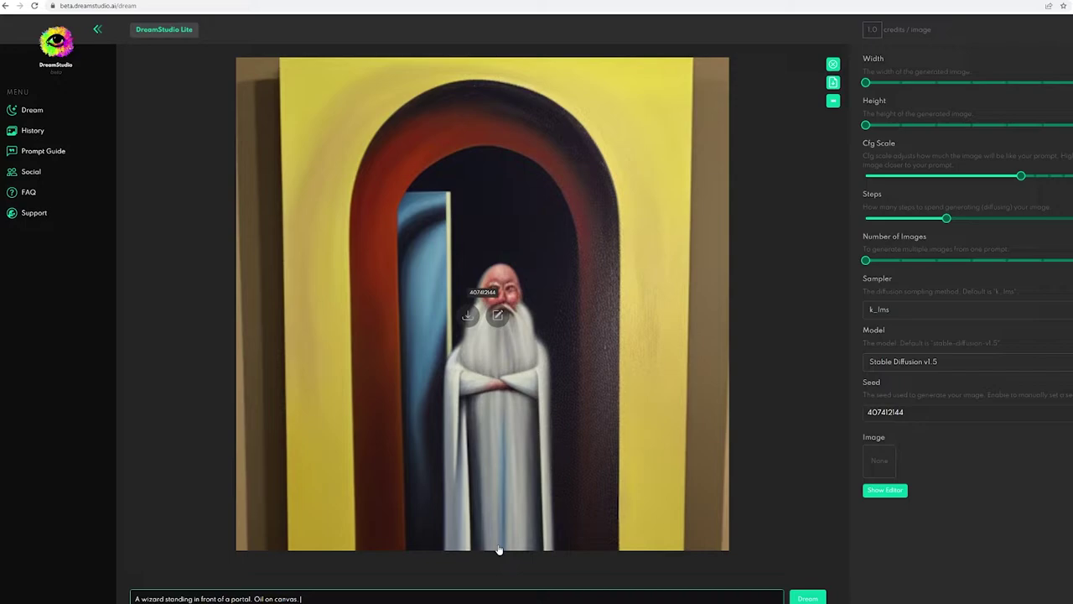
text(Rene Magritte)
click(301, 598)
text(by Rene Magritte)
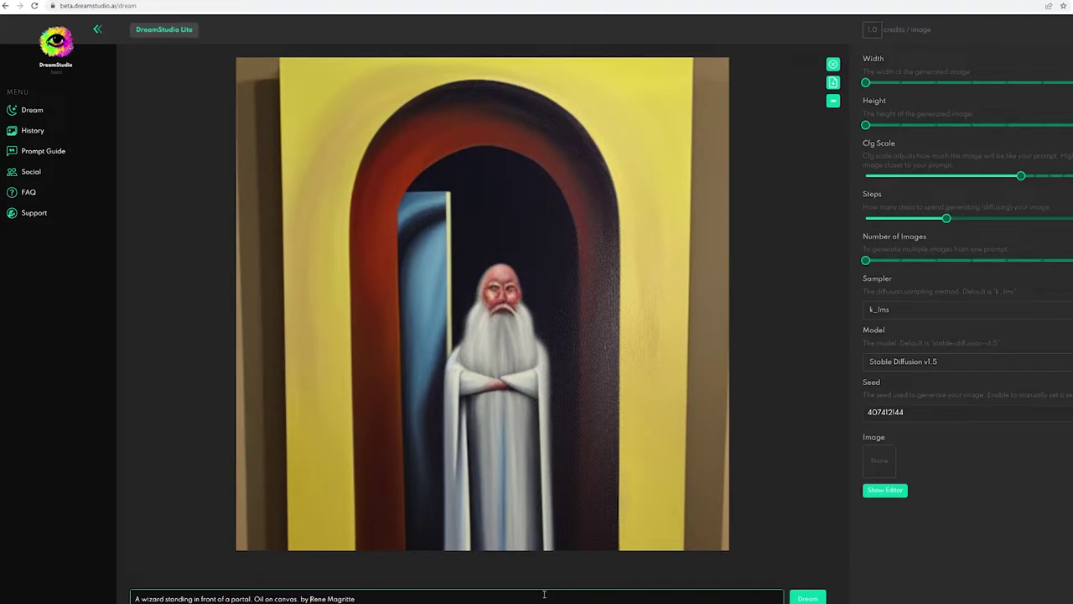
text(. Surrealism.)
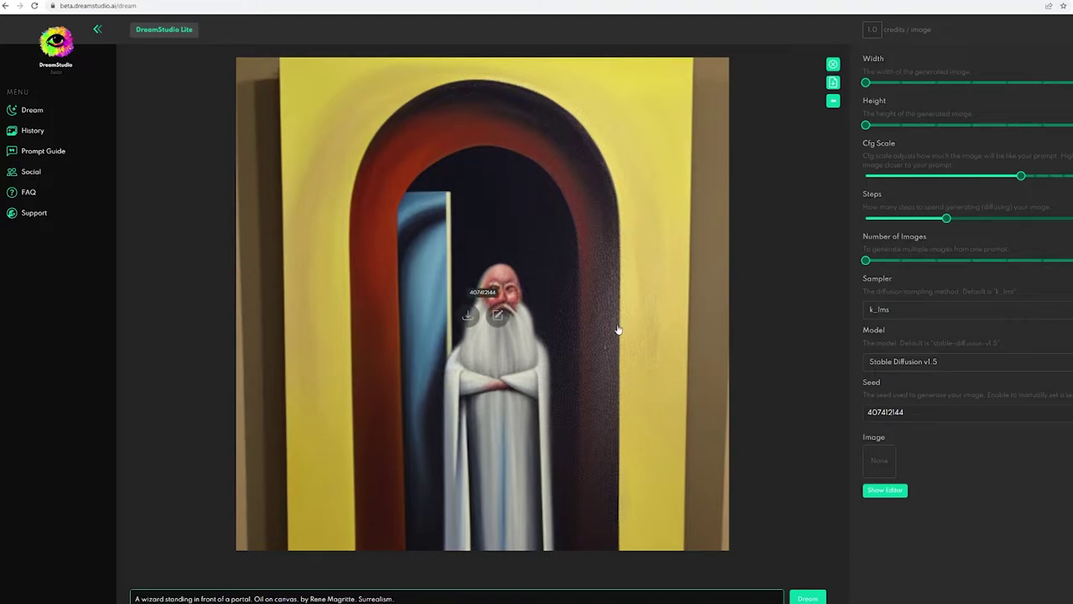
click(807, 598)
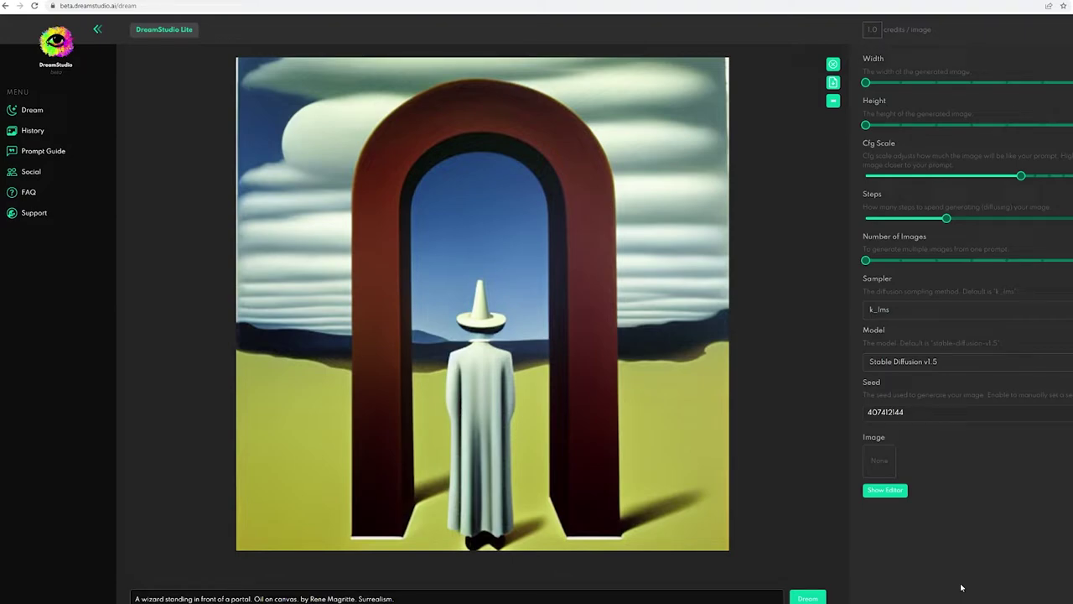
Step: Select the old Magritte prompt and retype it as 'White cat wanders around the backrooms'
mouse_move(589, 150)
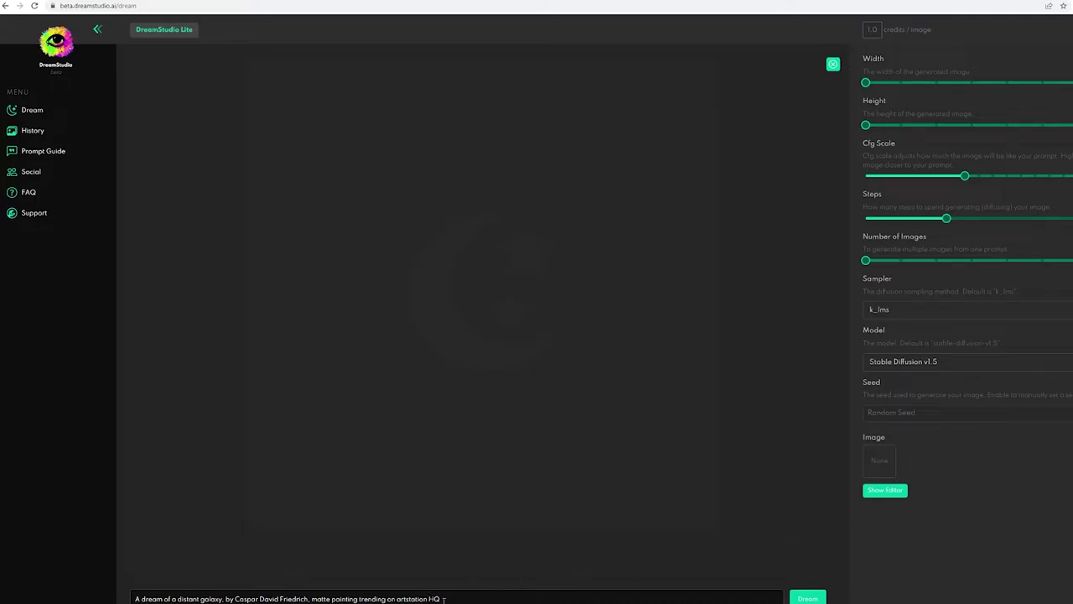
drag(441, 599, 70, 598)
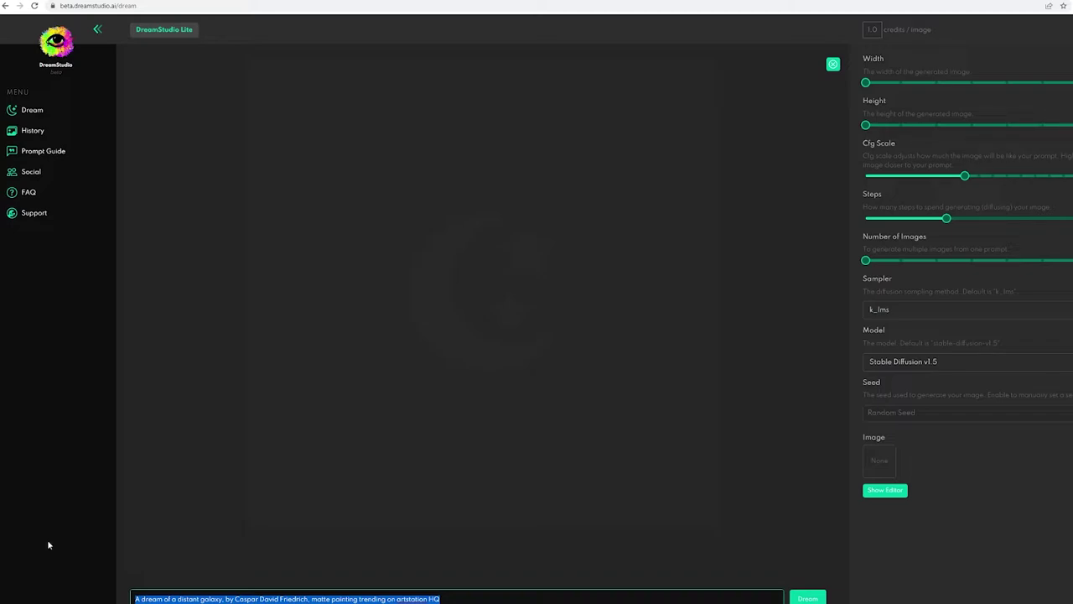
text(White cat)
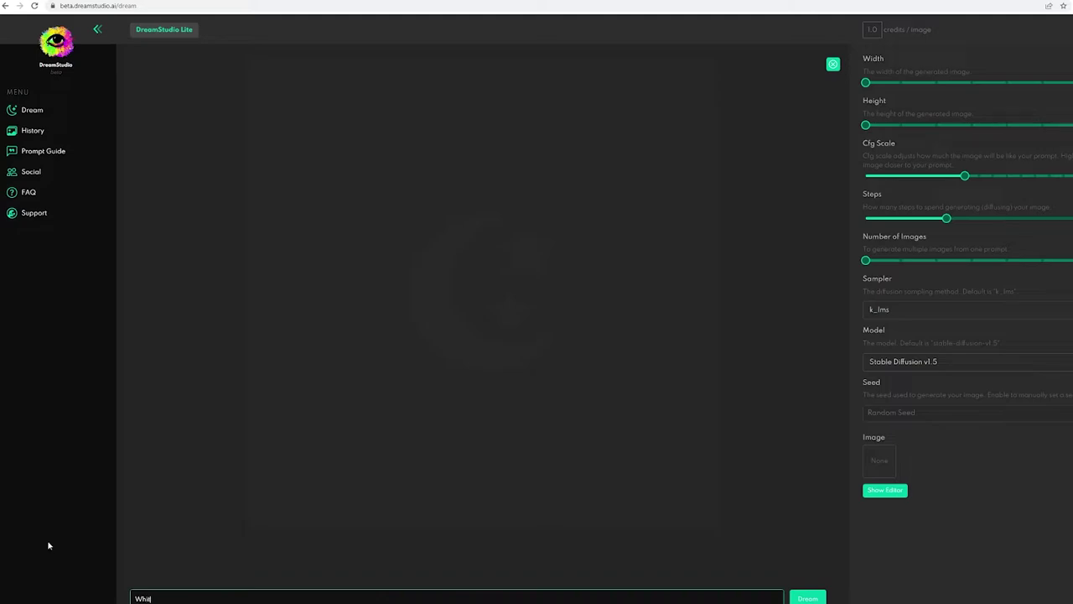
text( wanders through the forest)
key(BackSpace)
key(BackSpace)
key(BackSpace)
key(BackSpace)
key(BackSpace)
key(BackSpace)
key(BackSpace)
key(BackSpace)
key(BackSpace)
key(BackSpace)
key(BackSpace)
key(BackSpace)
key(BackSpace)
key(BackSpace)
key(BackSpace)
key(BackSpace)
key(BackSpace)
key(BackSpace)
key(BackSpace)
key(BackSpace)
key(BackSpace)
key(BackSpace)
key(BackSpace)
key(BackSpace)
key(BackSpace)
key(BackSpace)
text(discovers)
key(BackSpace)
key(BackSpace)
key(BackSpace)
key(BackSpace)
key(BackSpace)
key(BackSpace)
key(BackSpace)
key(BackSpace)
key(BackSpace)
text(wanders around the backrooms)
Step: Move the Cfg Scale slider to 10 and back to 7
mouse_move(964, 176)
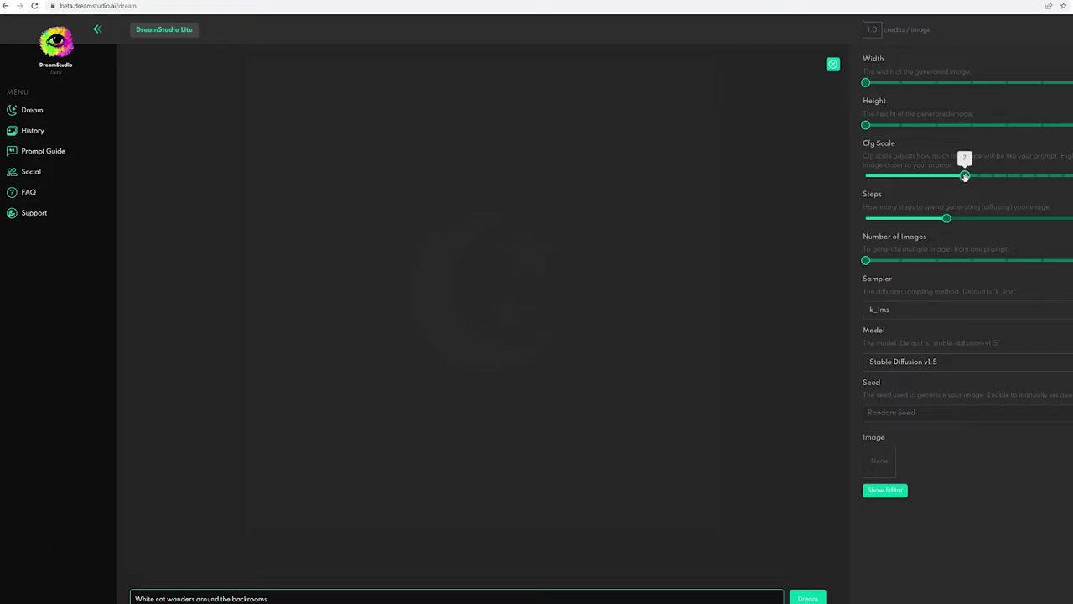
mouse_move(965, 176)
mouse_down()
mouse_move(1004, 179)
mouse_move(965, 177)
mouse_up()
mouse_move(946, 219)
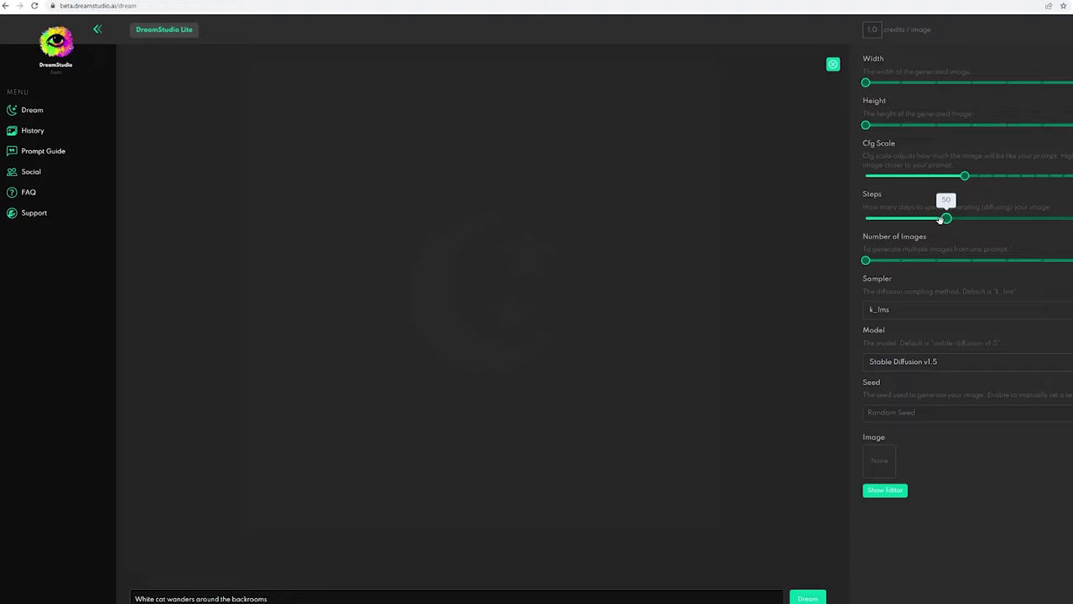
Step: Append ', found footage, camcorder' to the cat prompt and generate
click(303, 600)
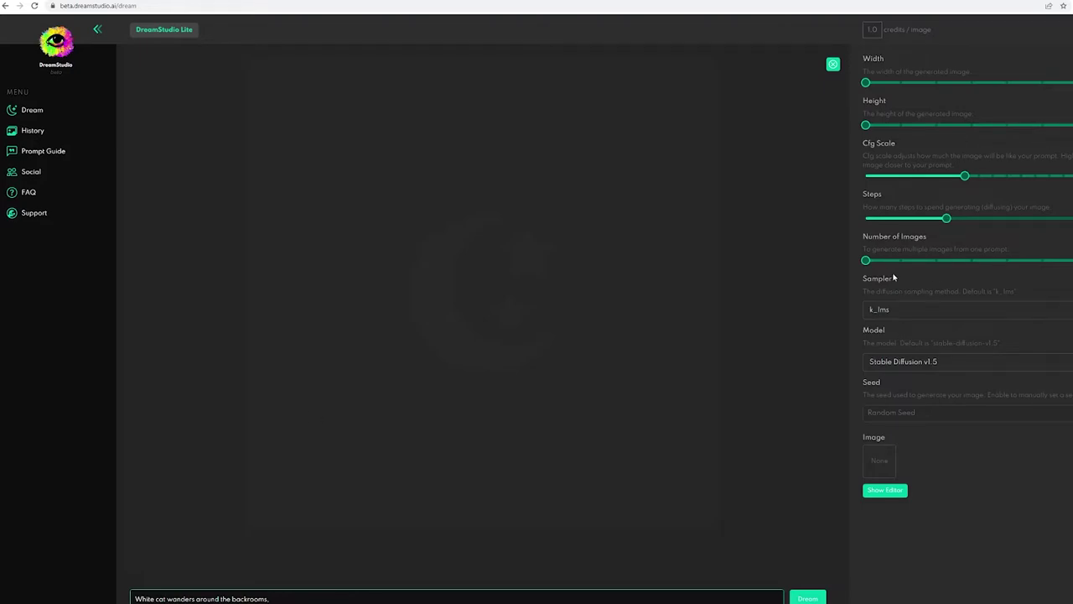
text(handheld)
text( footage)
key(BackSpace)
key(BackSpace)
key(BackSpace)
key(BackSpace)
key(BackSpace)
key(BackSpace)
key(BackSpace)
key(BackSpace)
key(BackSpace)
key(BackSpace)
key(BackSpace)
key(BackSpace)
key(BackSpace)
key(BackSpace)
key(BackSpace)
key(BackSpace)
text(found footage, camcorder)
key(Return)
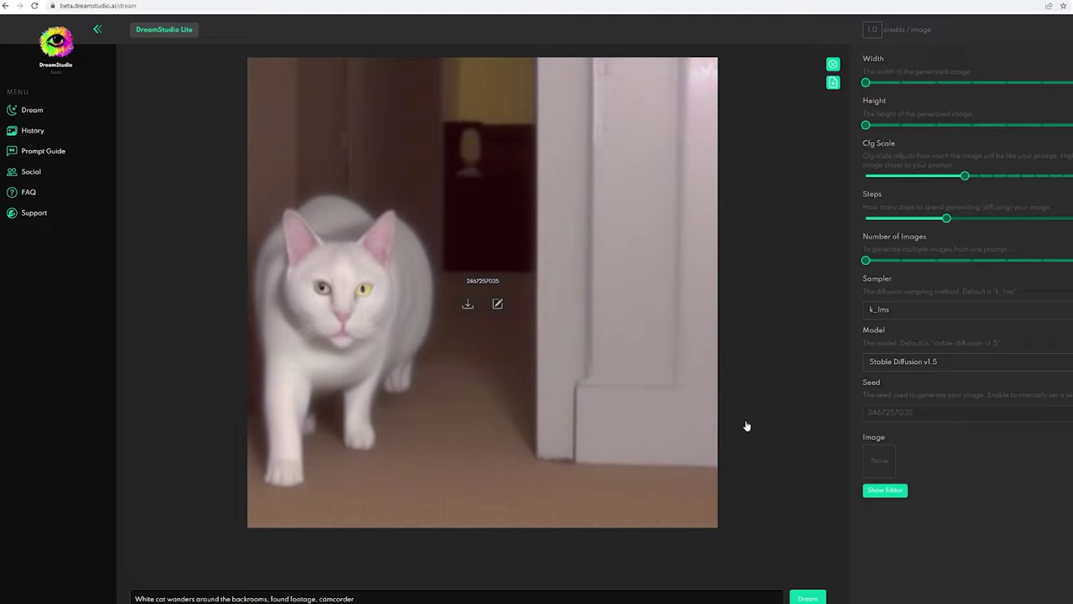
Step: Place the caret in the prompt after 'backrooms,' to begin editing
click(270, 598)
Step: Replace 'the backrooms' with 'empty beige office rooms' and generate a new image
drag(270, 598, 219, 598)
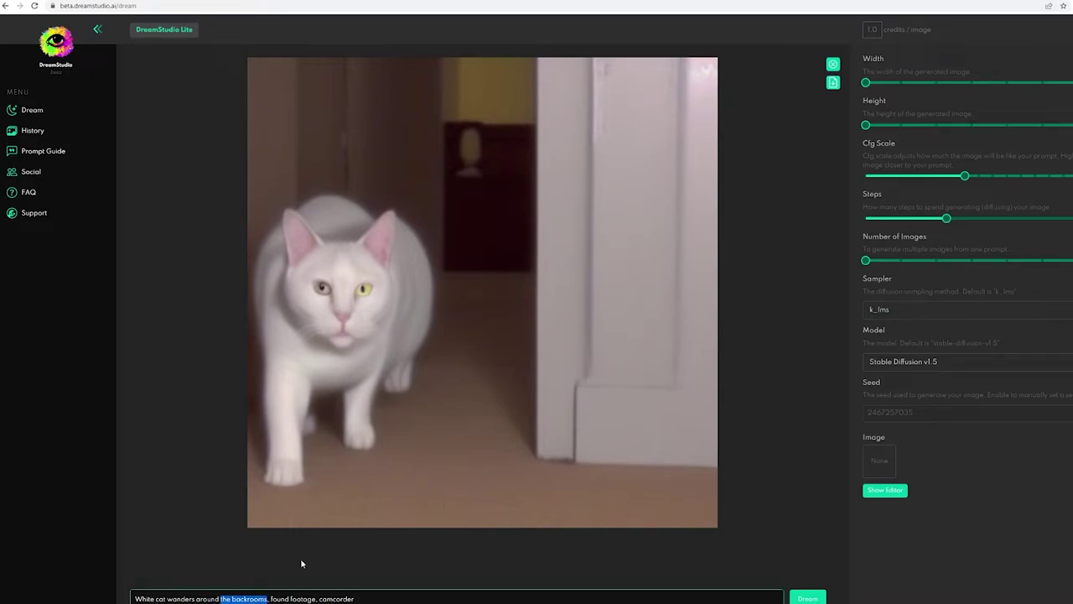
text(empty beige office )
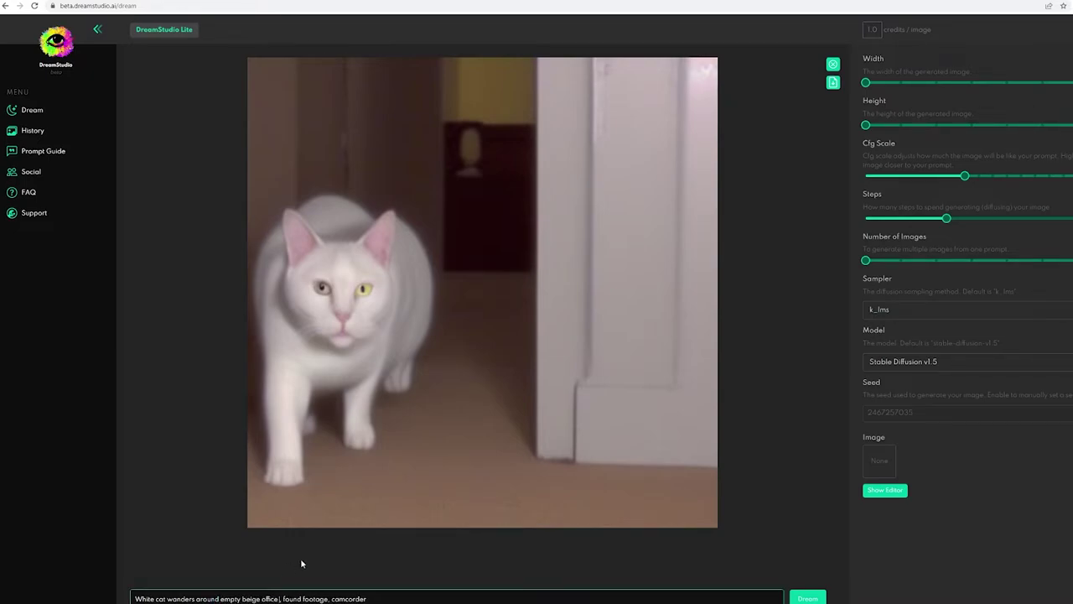
text(rooms)
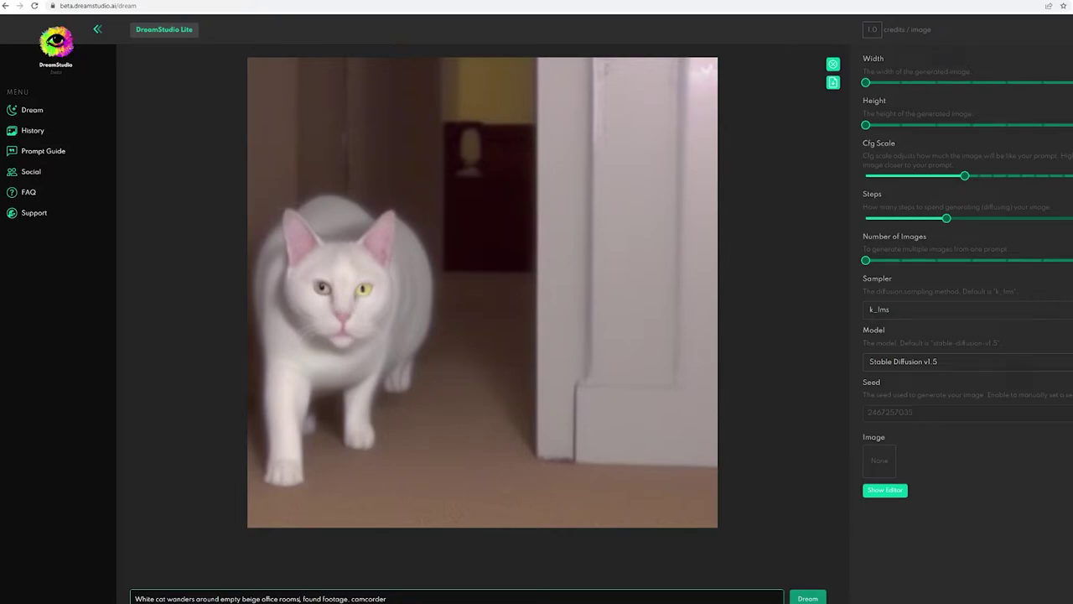
click(807, 598)
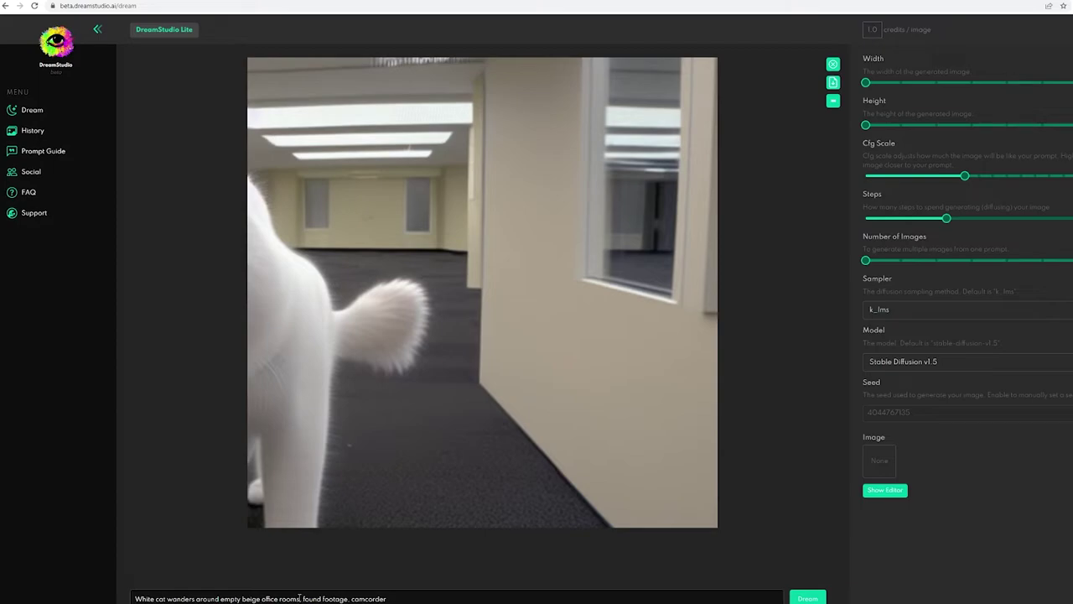
Step: Rewrite the prompt's start as 'Empty beige offices, white cat in distance' and generate
drag(300, 598, 150, 591)
text(Empty beige)
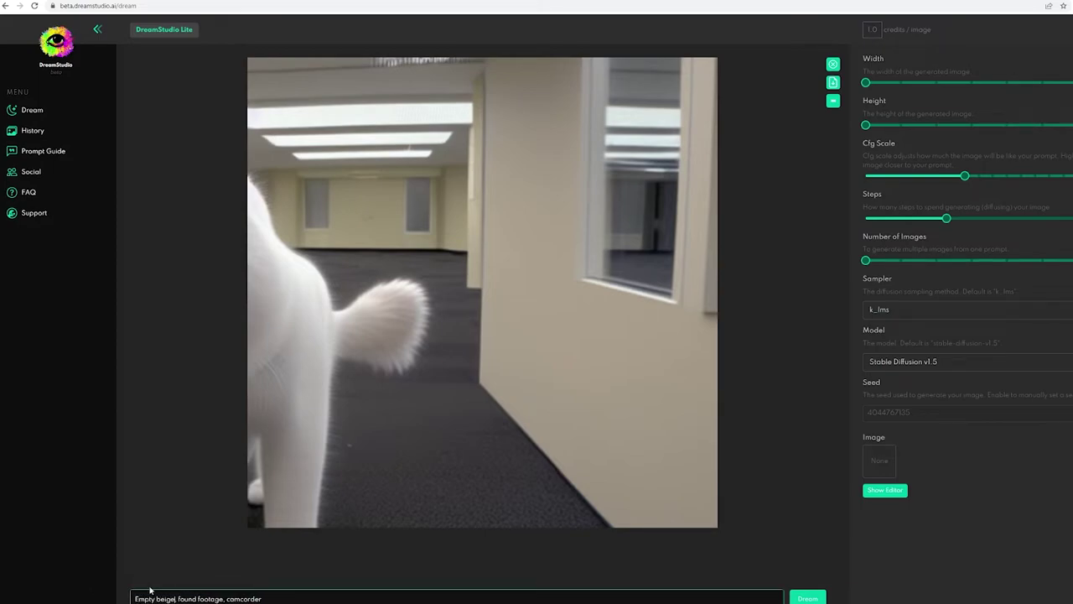
text( offices, white cat in dis)
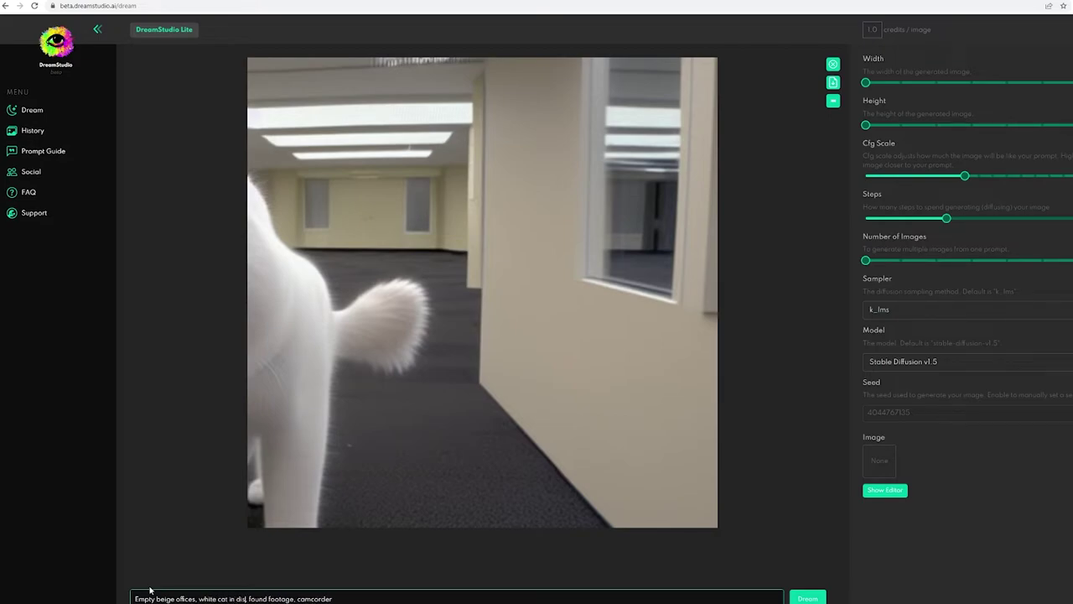
text(tance,)
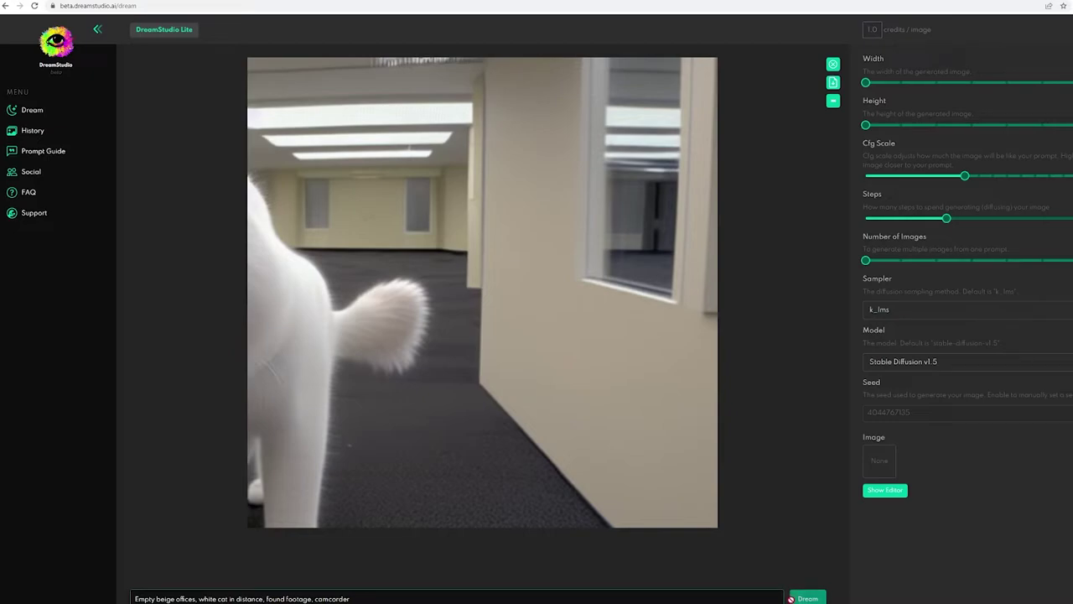
click(791, 598)
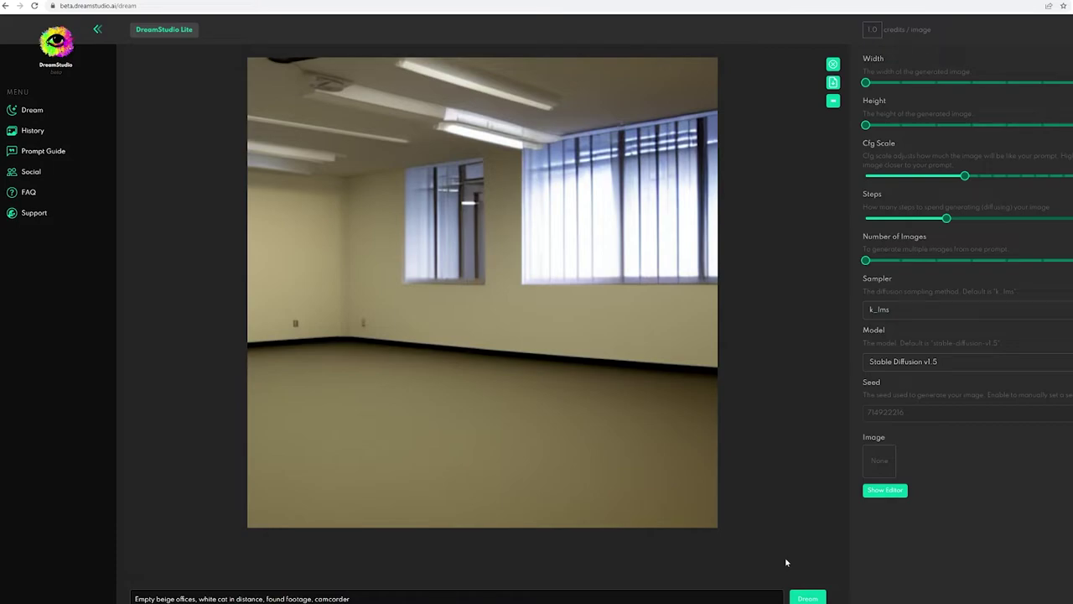
mouse_move(805, 518)
Step: Check the credit cost table on the FAQ page, then return to the Dream page
key(ctrl+a)
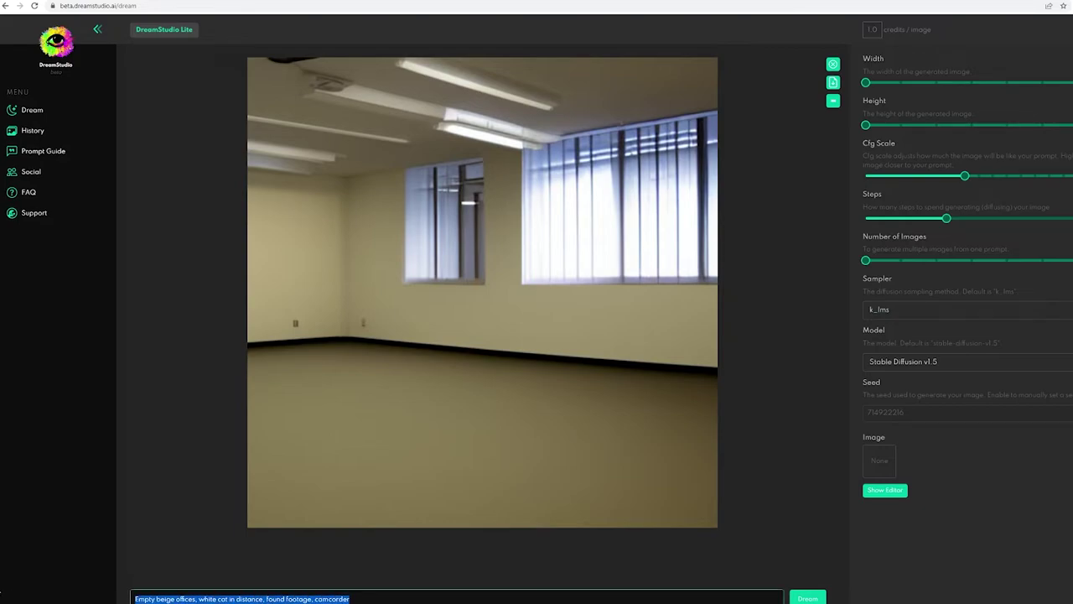
mouse_move(336, 341)
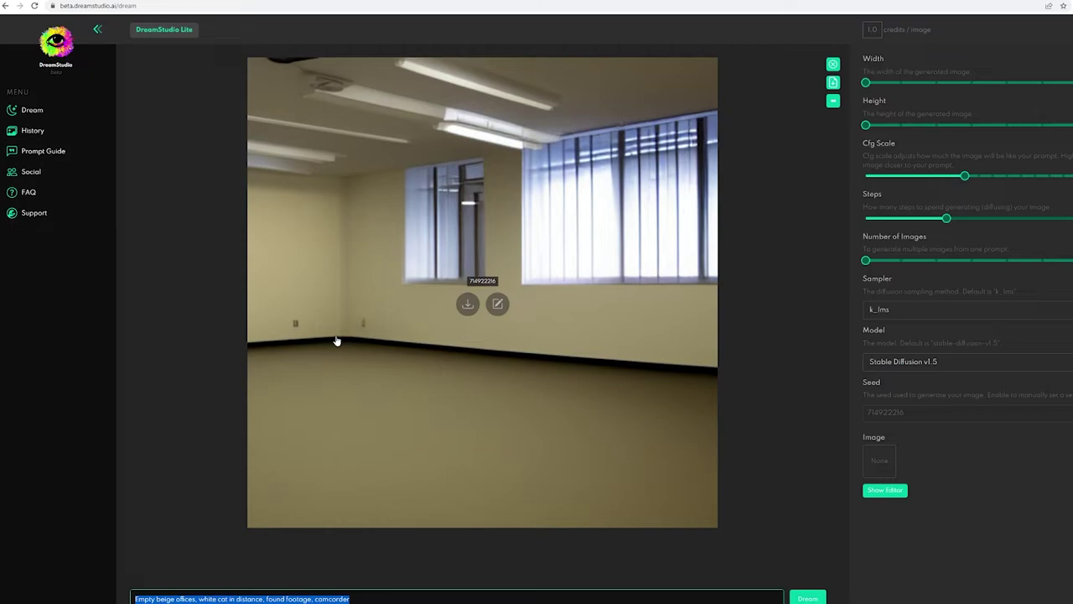
click(78, 193)
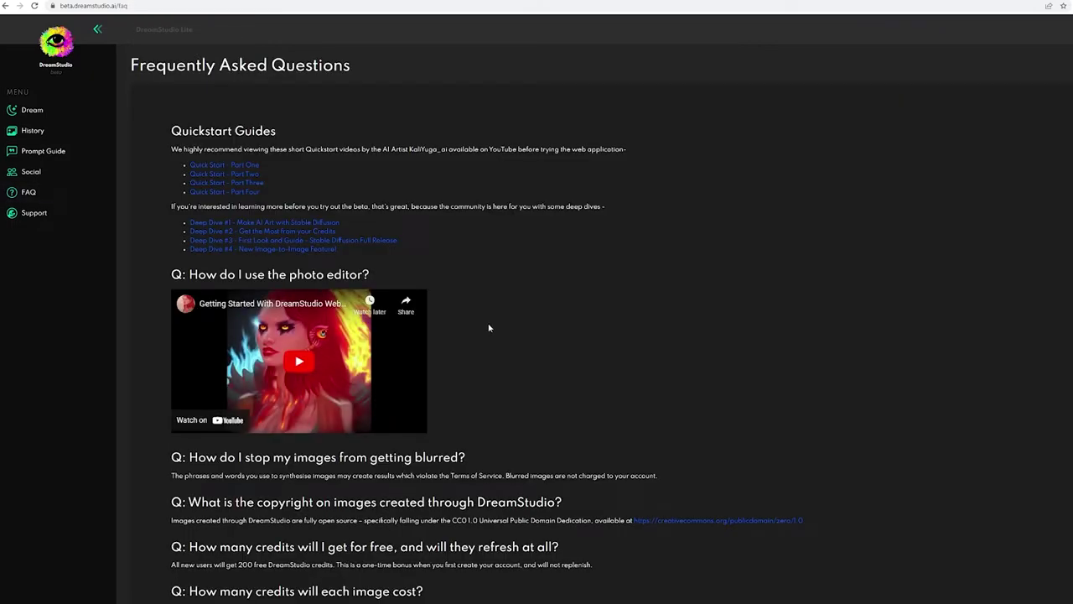
scroll(490, 327, down, 5)
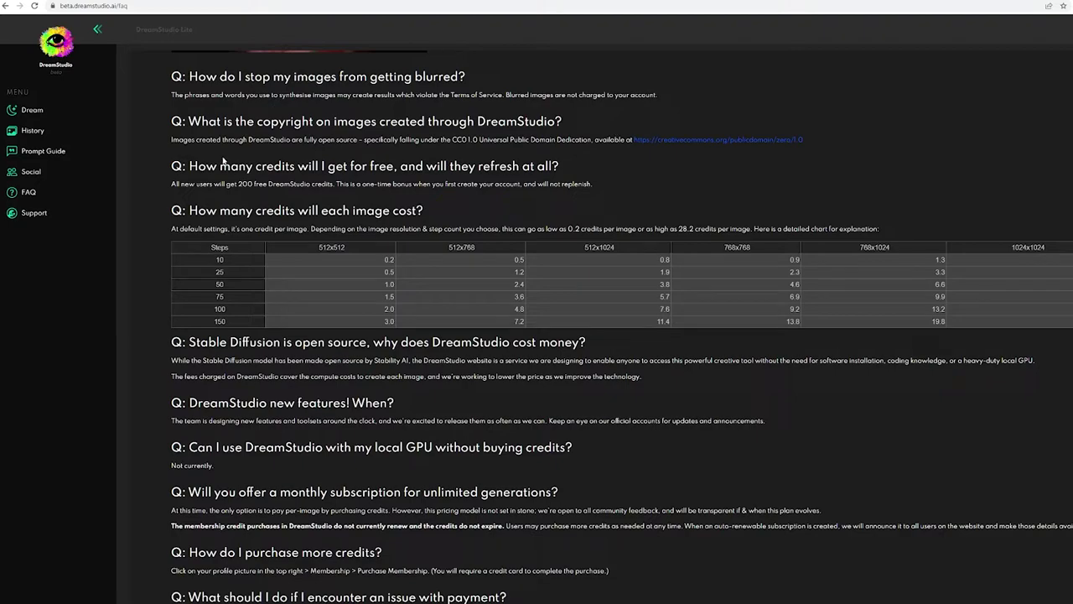
click(40, 110)
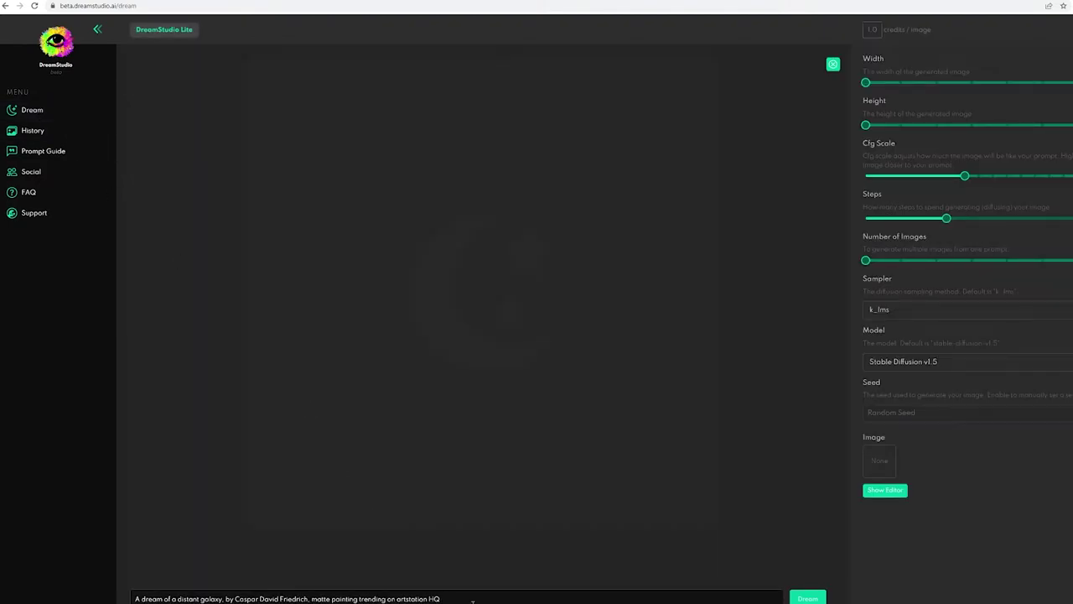
Step: Generate an image from the prompt 'The mind's eye, psychedelic artwork, colourful'
drag(472, 601, 92, 531)
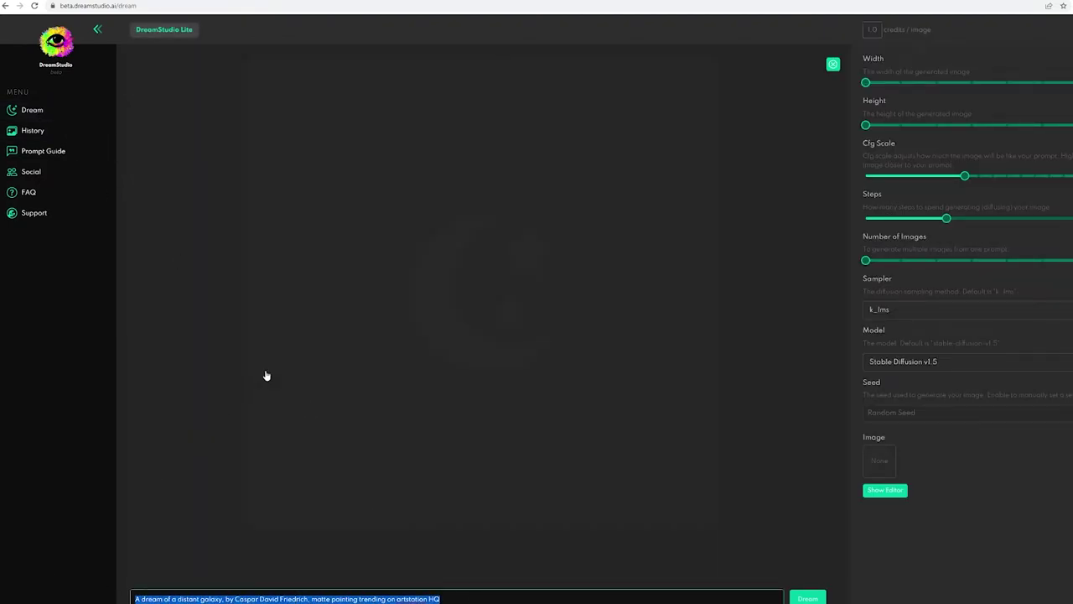
text(The mind'e)
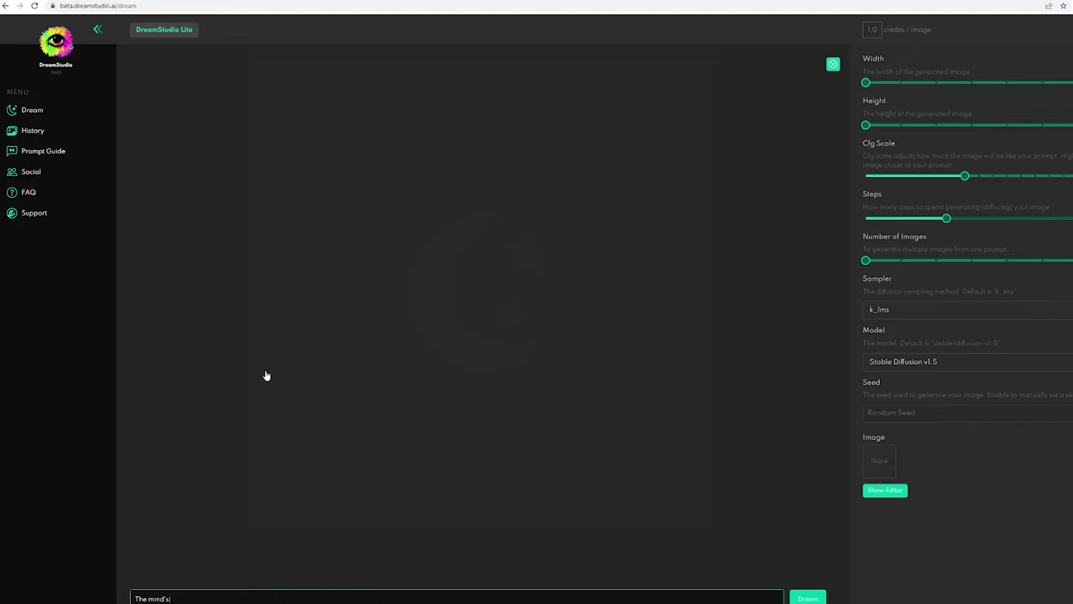
text( eye.)
text(psychedelic artwor)
text(k)
text(, colourful)
click(808, 598)
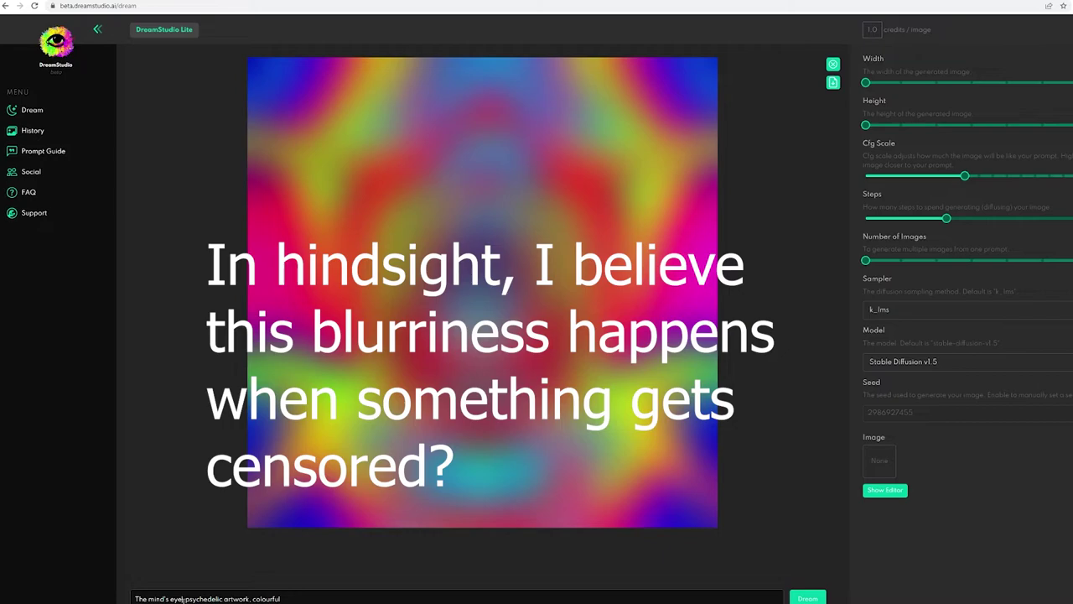
Step: Generate and download an image from 'Person with third eye, psychedelic artwork, beautiful'
drag(182, 598, 281, 599)
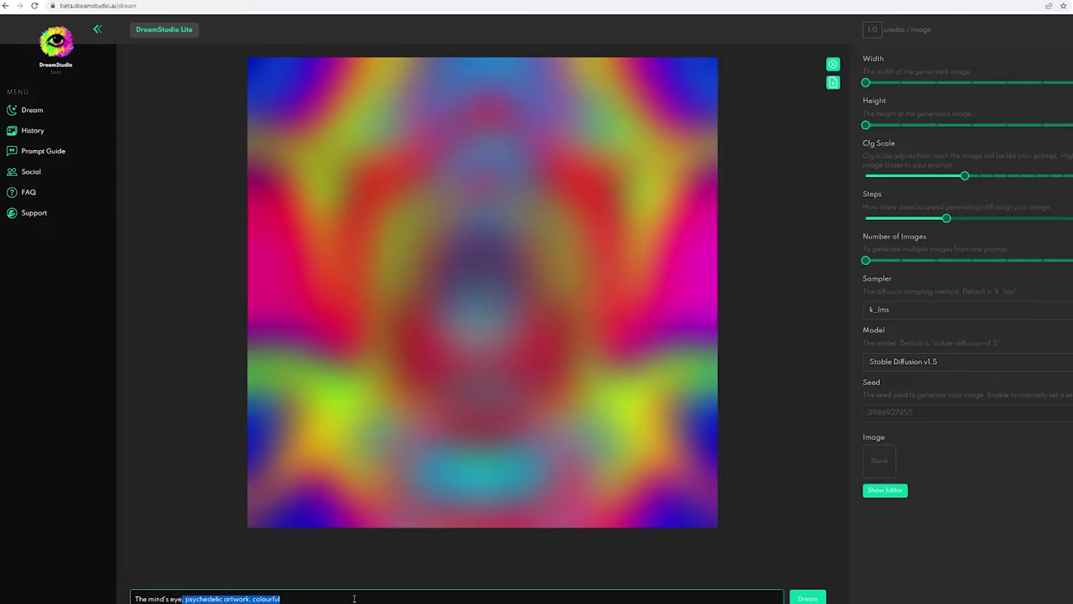
key(ctrl+a)
text(P)
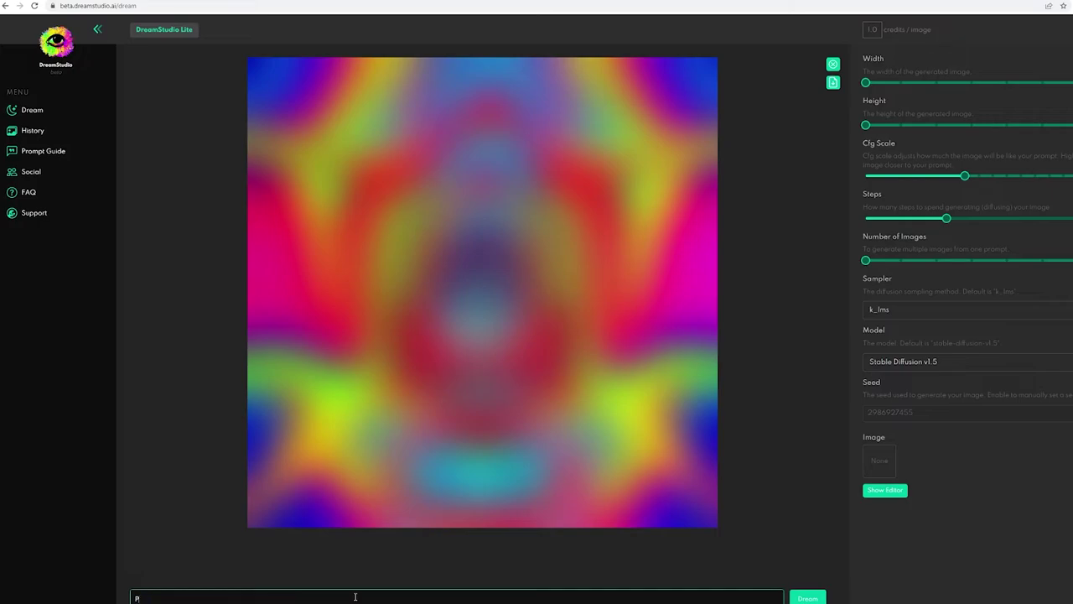
text(erson with third eye, psychedelic artwork.)
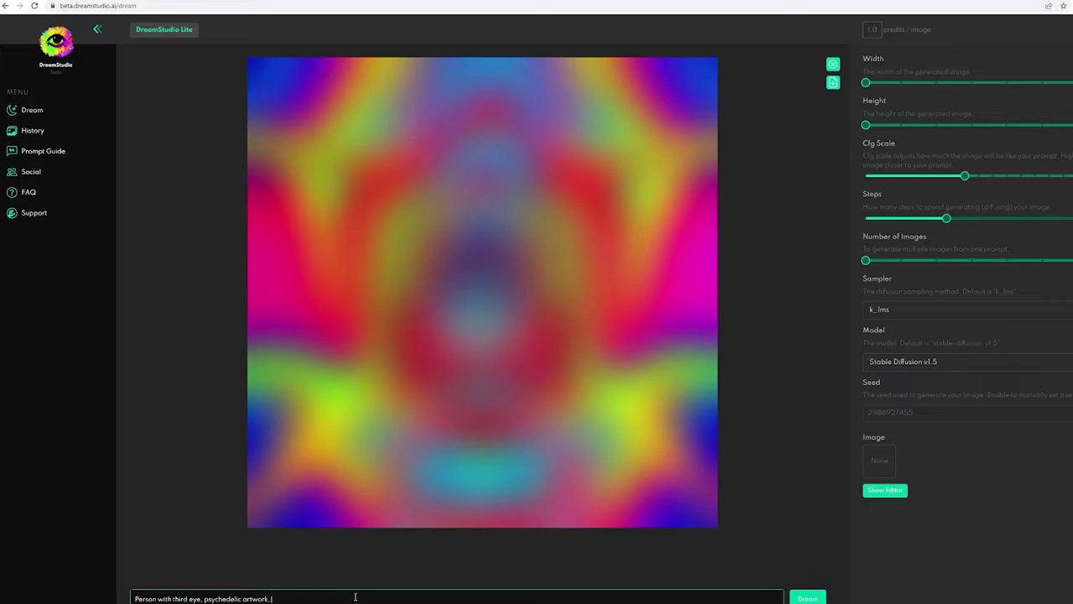
text(beautiful)
key(Return)
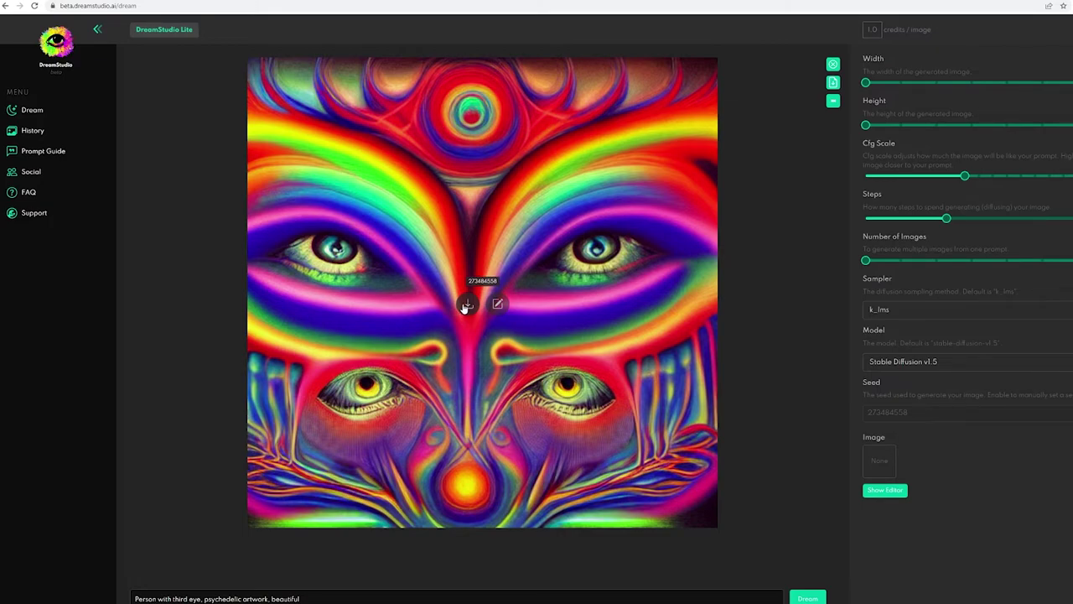
click(466, 305)
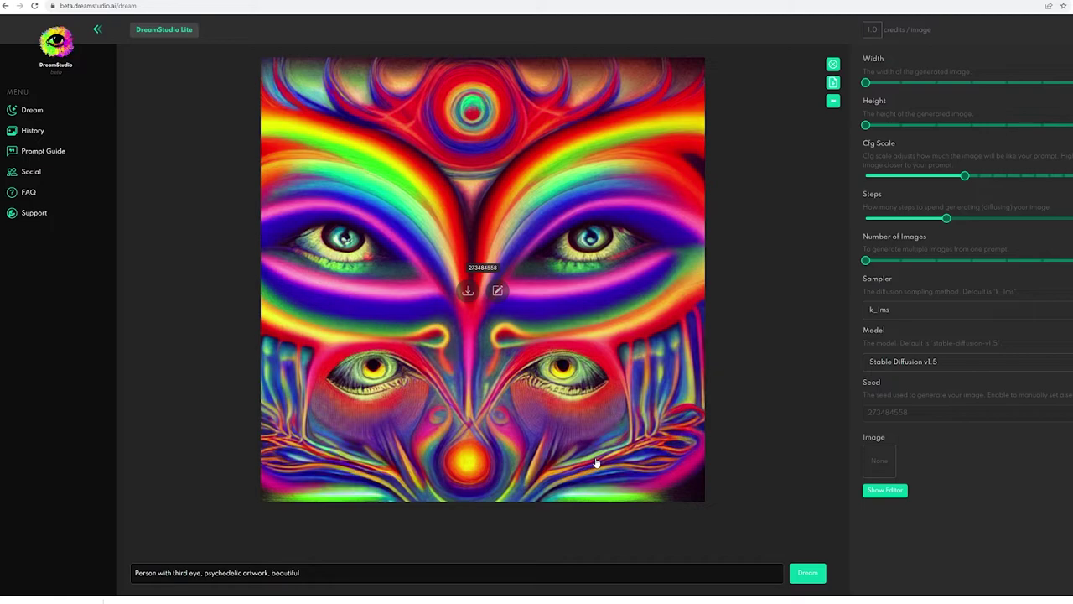
Step: Generate an image from the prompt 'Printed printing out abstract art, photorealistic, f1.8'
triple_click(348, 575)
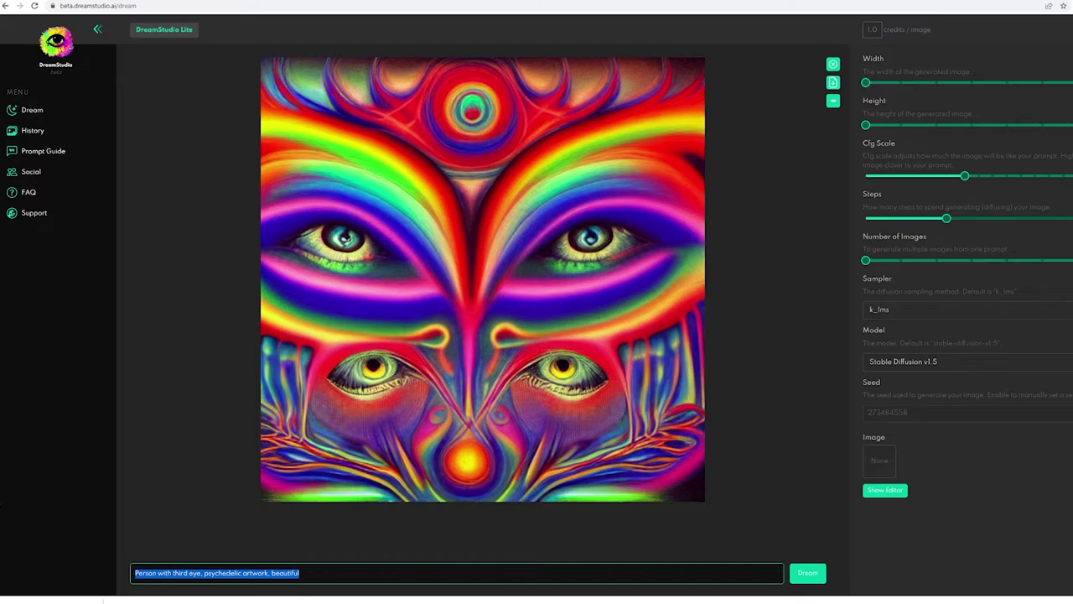
text(Pr)
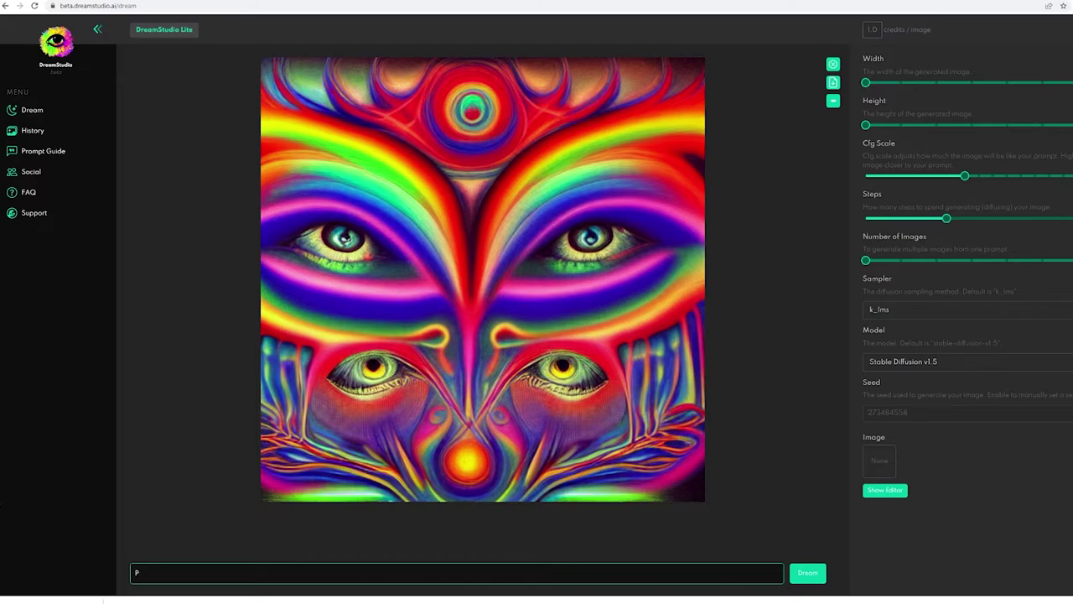
key(BackSpace)
text(Printed)
text( printing out abstract art, photorealistic, f)
click(385, 577)
text(1.8)
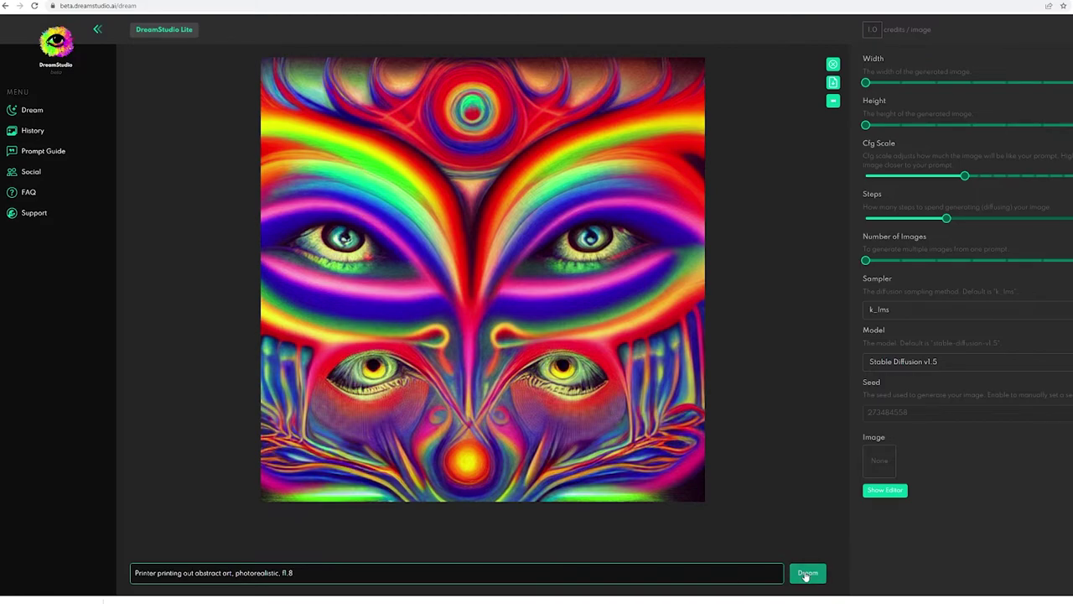
click(805, 576)
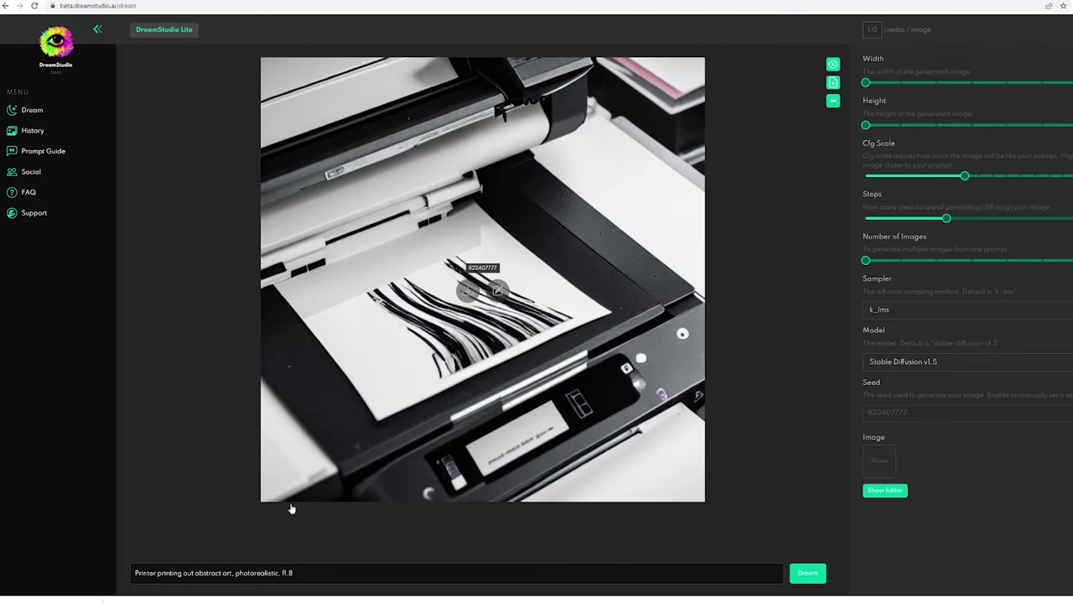
Step: Change 'abstract art' to 'colorful psychedelic art' in the prompt and regenerate
drag(232, 573, 195, 573)
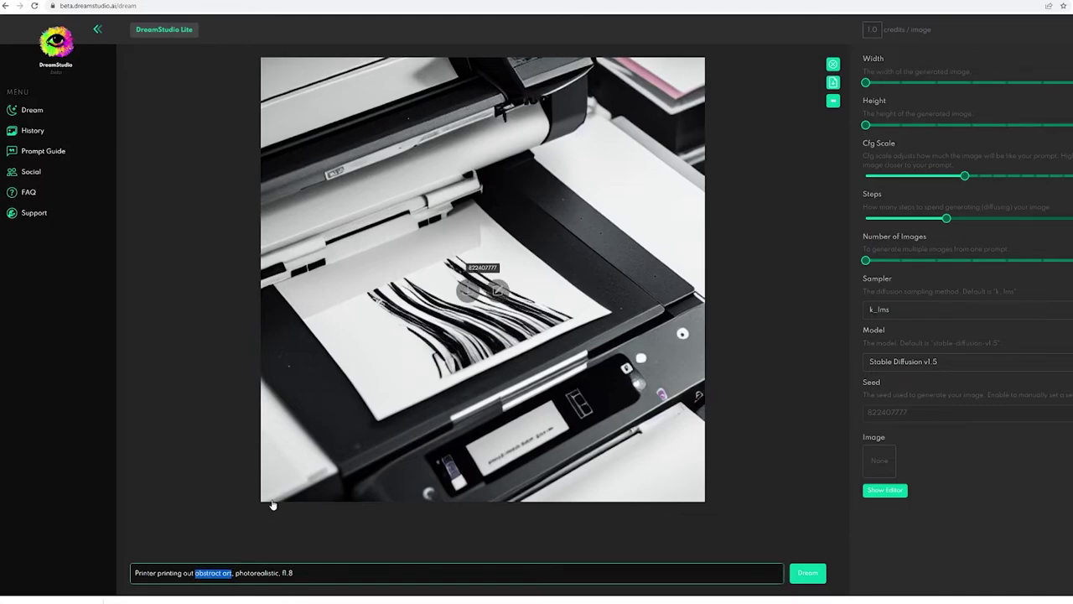
text(psychedelic art)
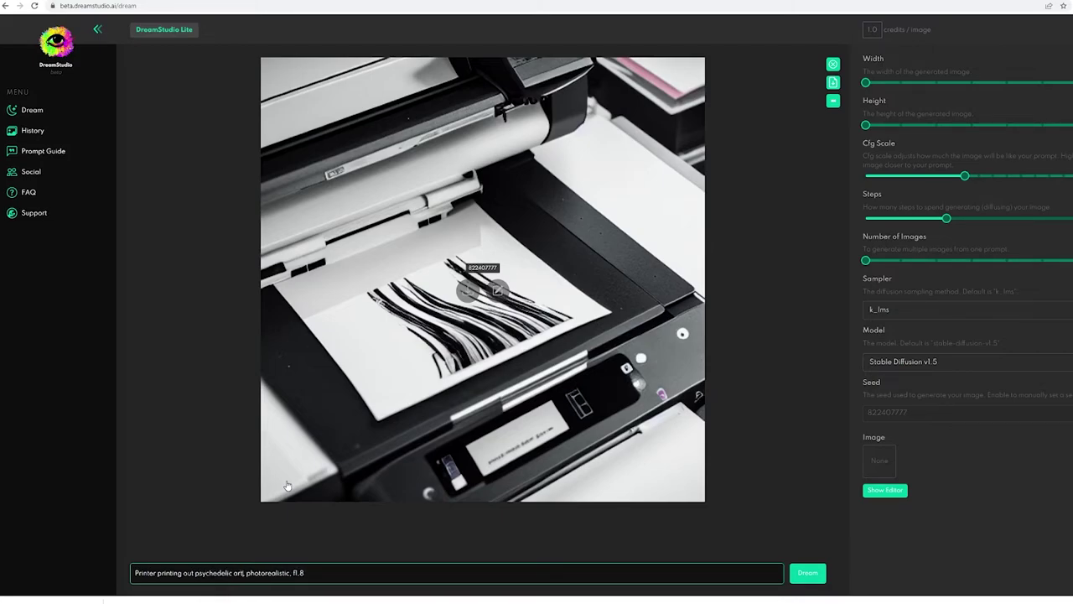
key(ctrl+Left)
key(ctrl+Left)
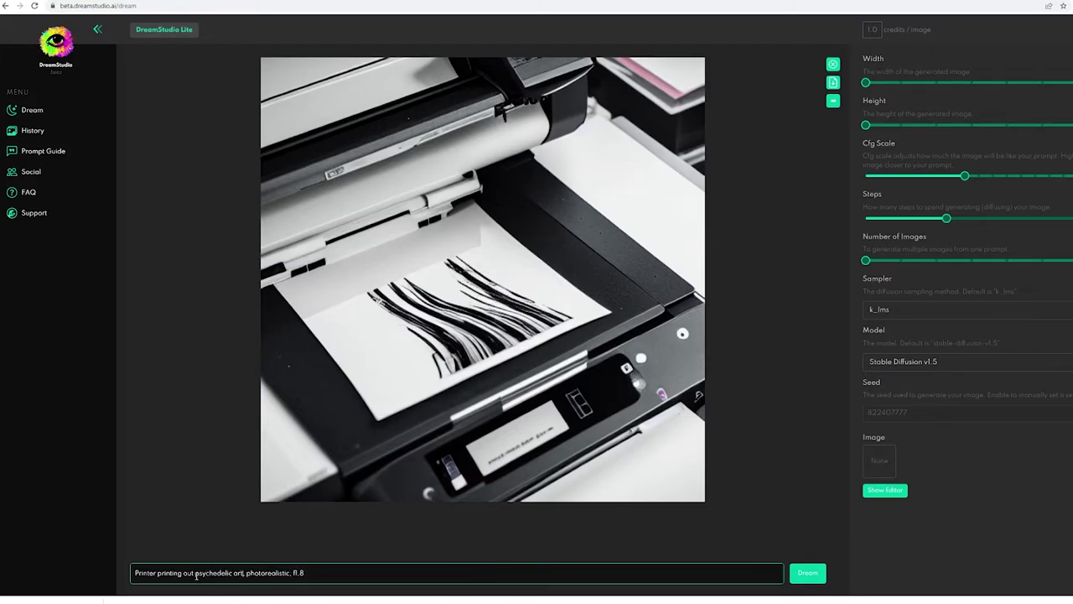
text(colorful)
click(807, 573)
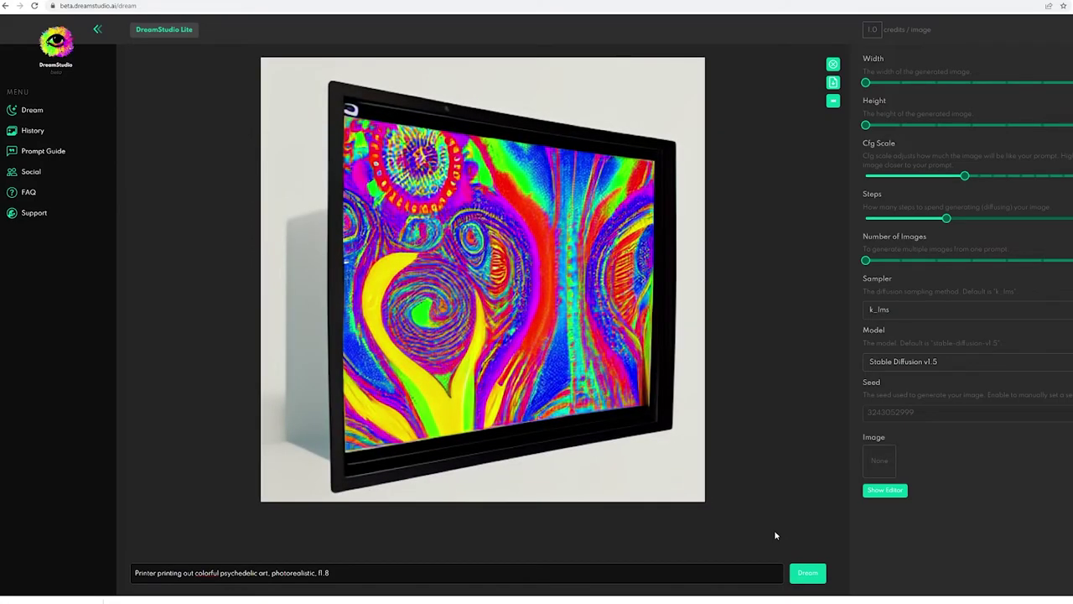
Step: Raise Steps to about 78 (2.0 credits) and delete 'photorealistic' from the prompt
mouse_move(642, 477)
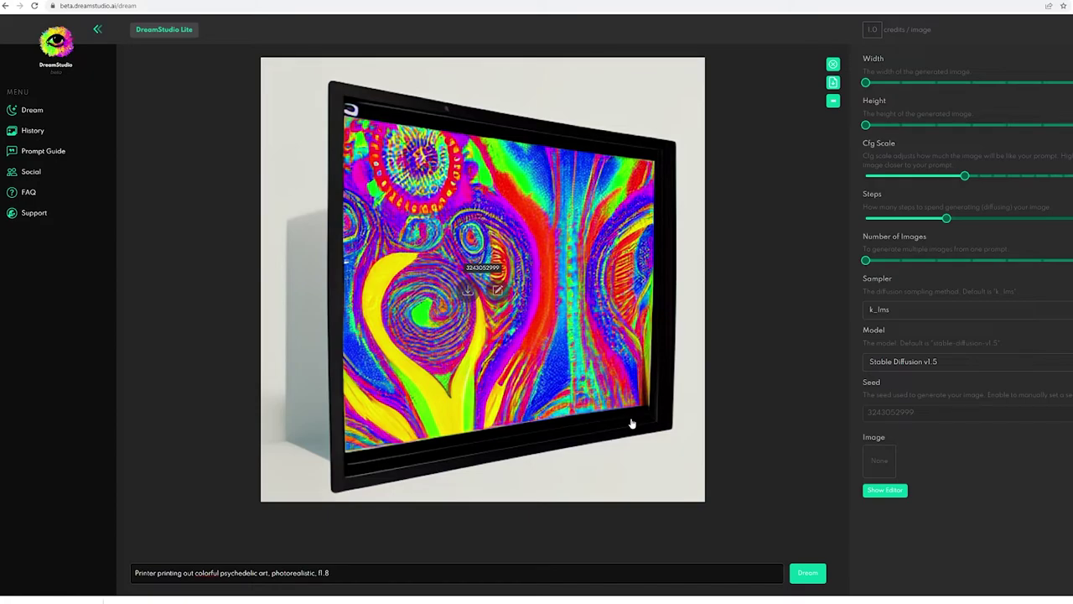
drag(946, 218, 1048, 216)
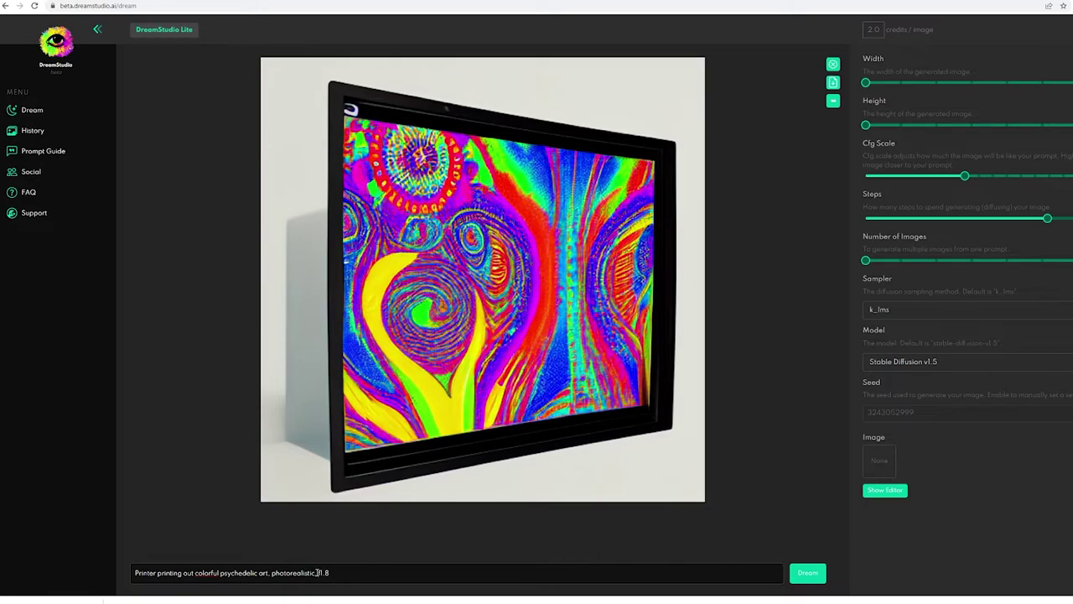
drag(317, 573, 271, 573)
key(BackSpace)
key(BackSpace)
key(BackSpace)
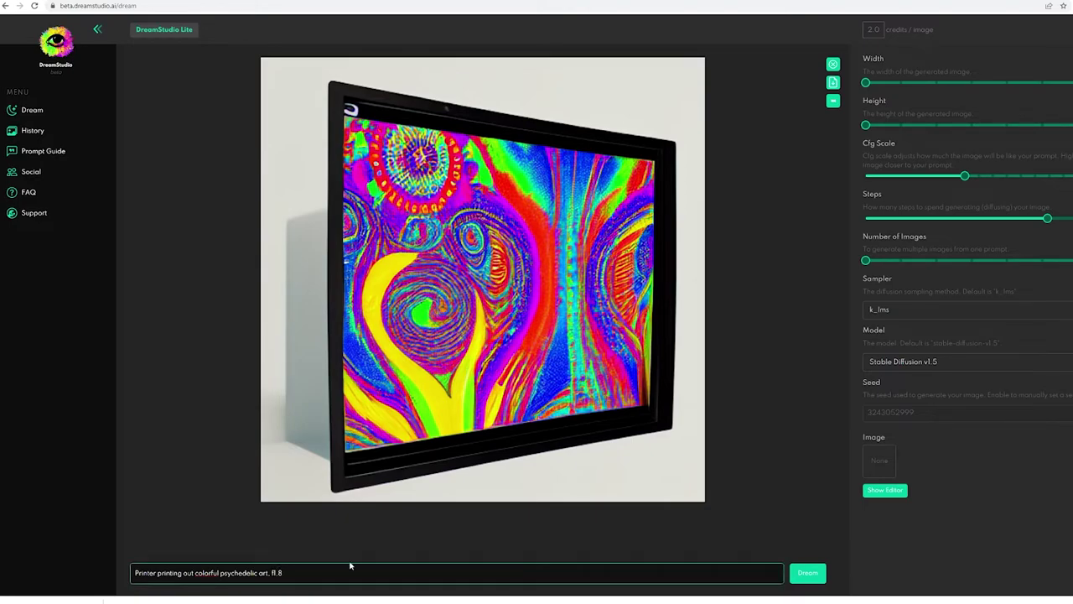
click(817, 570)
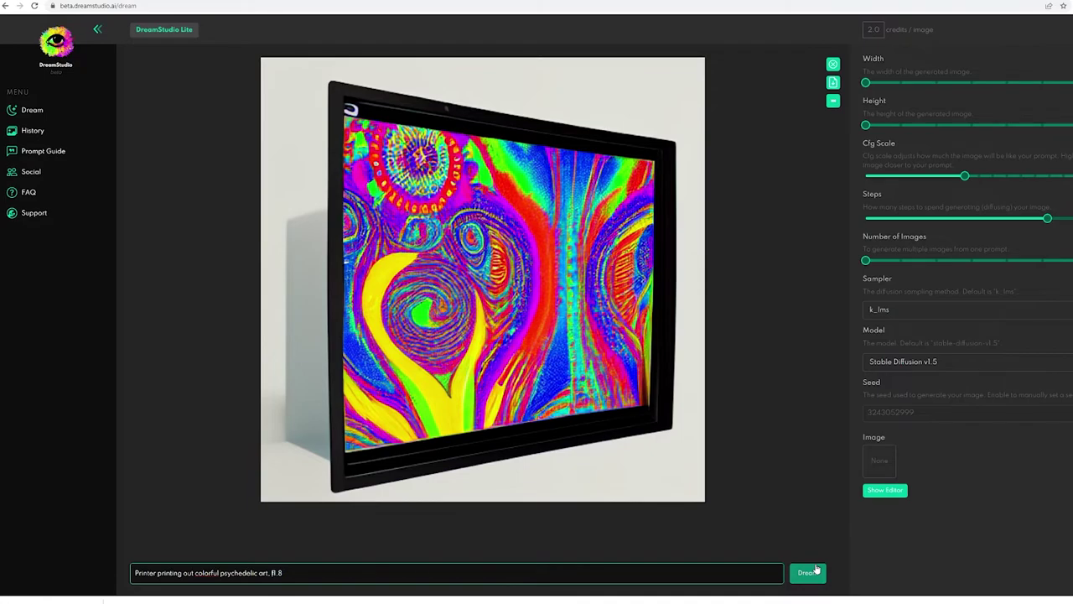
text(phot)
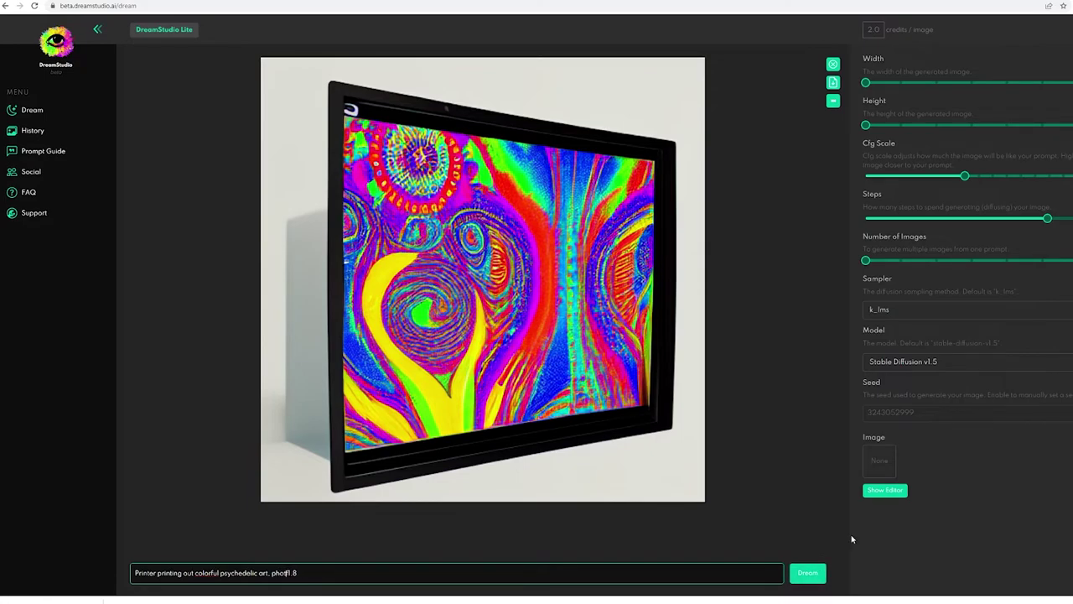
key(BackSpace)
key(BackSpace)
key(BackSpace)
key(BackSpace)
Step: Add 'flickr,' before f1.8 and generate, then raise Cfg Scale to 11 and regenerate
text(flickr,)
click(807, 573)
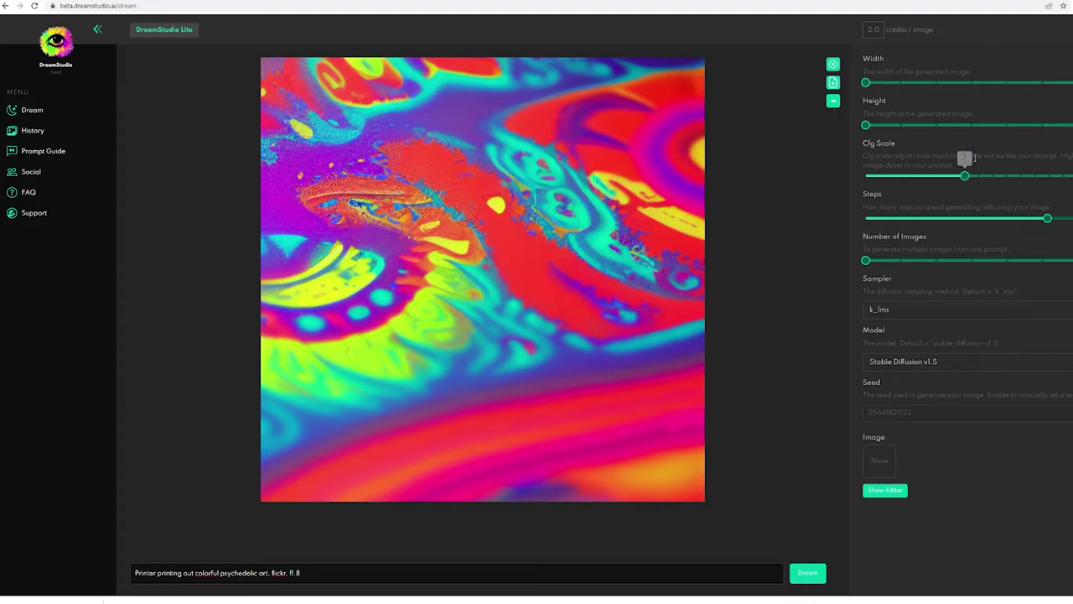
drag(965, 175, 951, 231)
mouse_move(1048, 218)
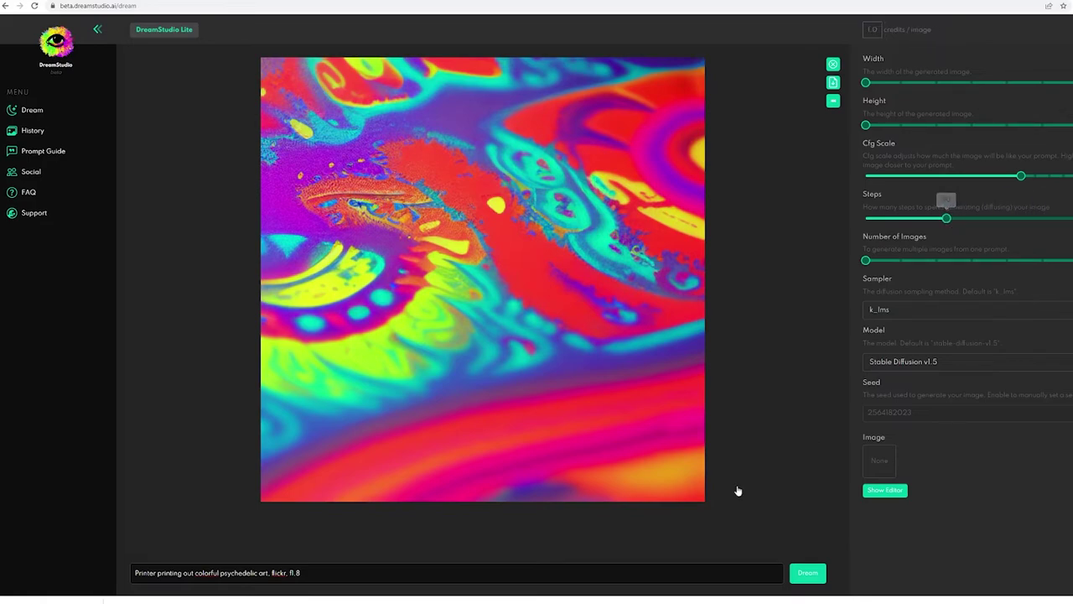
click(791, 573)
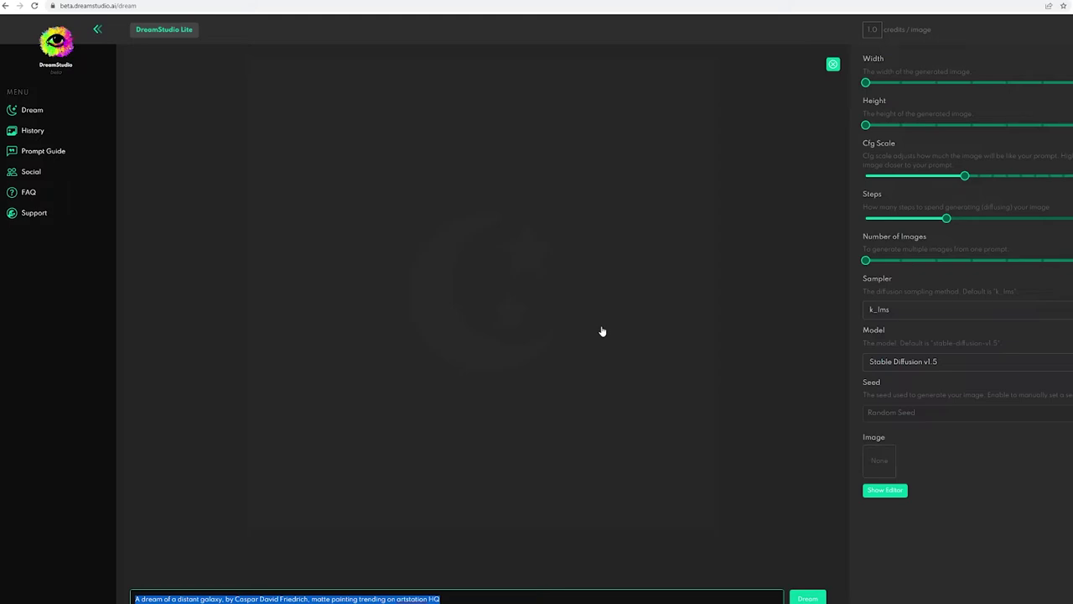
Step: Generate an image from 'A man seated between a large white and black pillar inside an ornate temple'
text(A man seate)
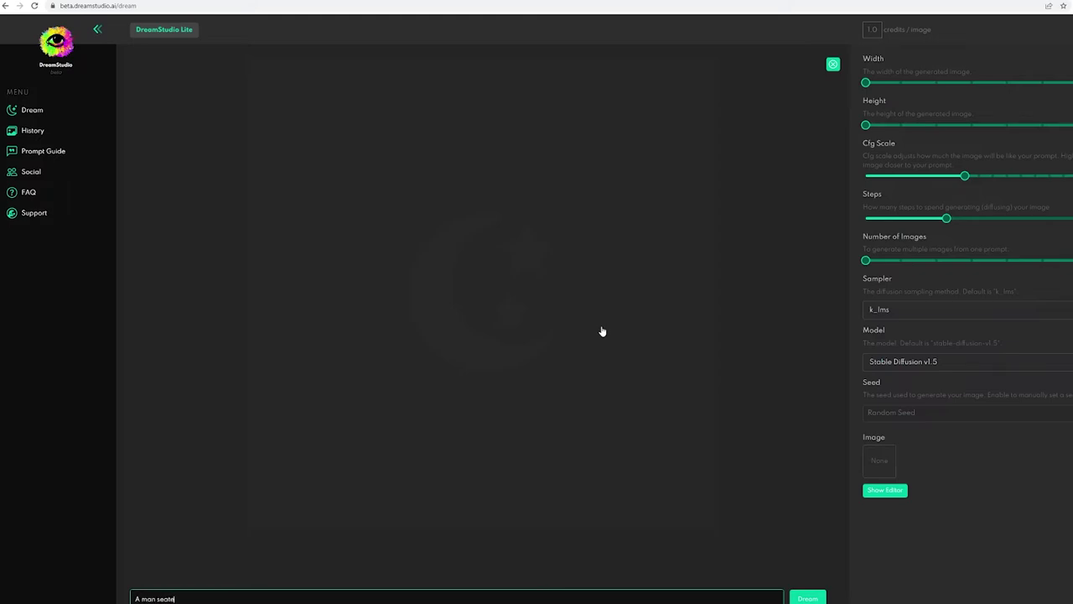
text(d between a large white and black pillar)
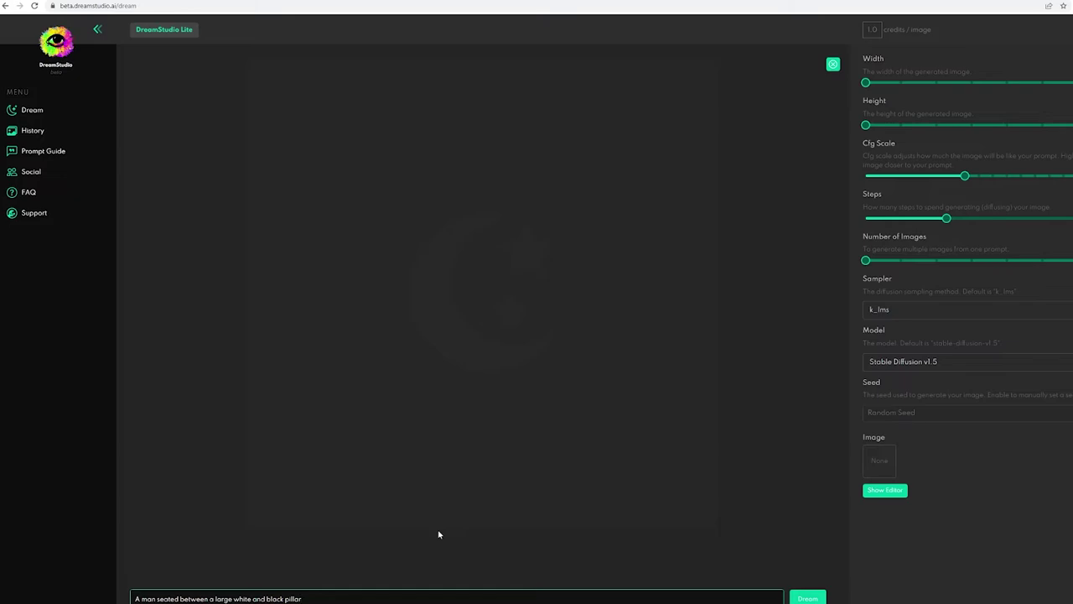
text(inside an ornate)
key(BackSpace)
key(BackSpace)
key(BackSpace)
key(BackSpace)
key(BackSpace)
text(ornate temple)
key(Return)
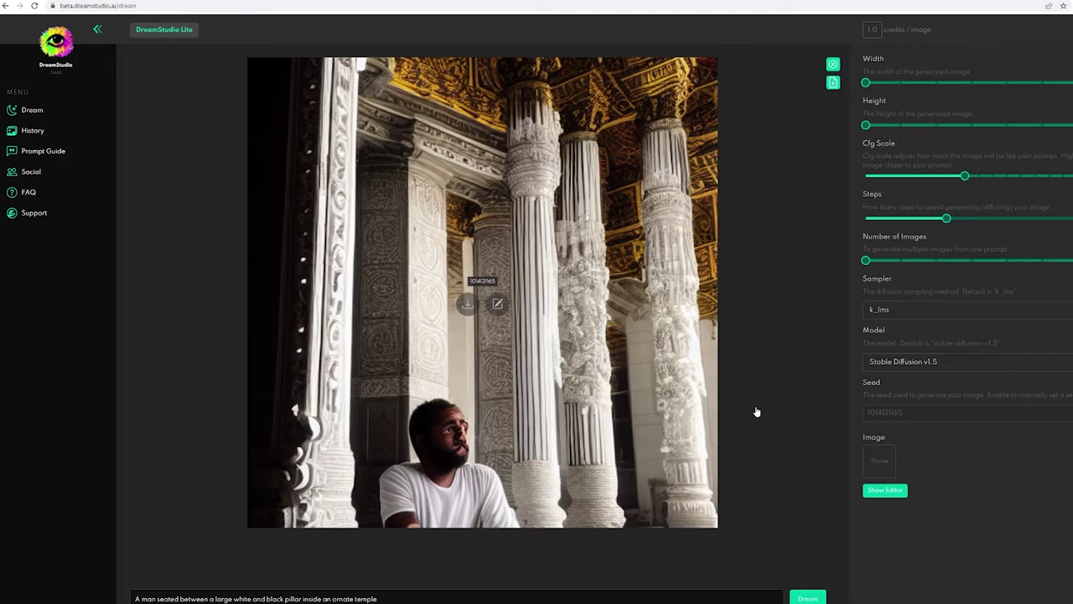
Step: Remove 'inside an ornate temple' from the prompt and regenerate the image
drag(300, 598, 377, 599)
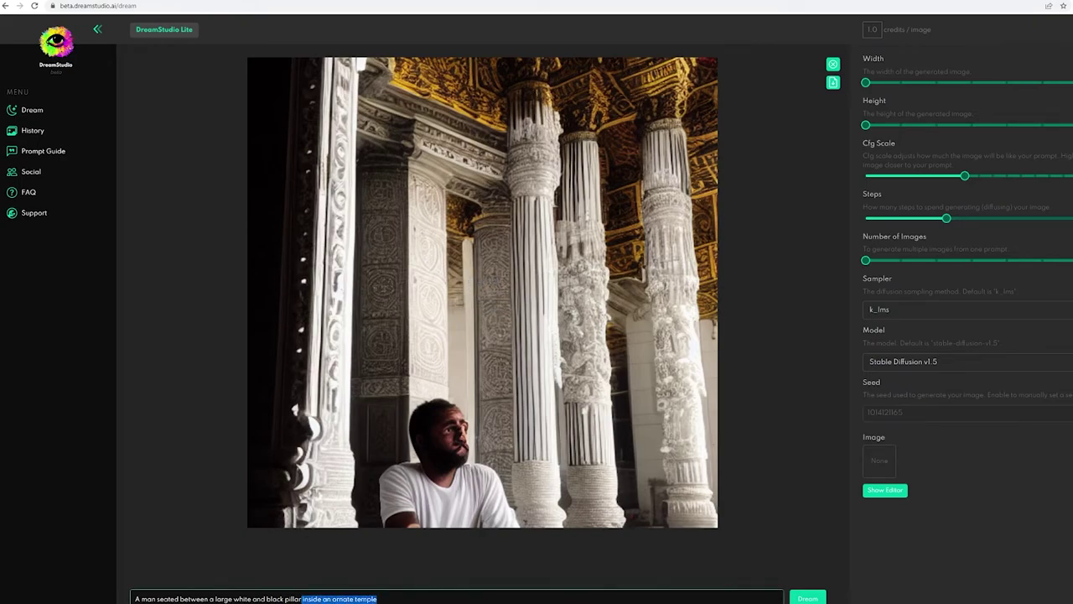
key(BackSpace)
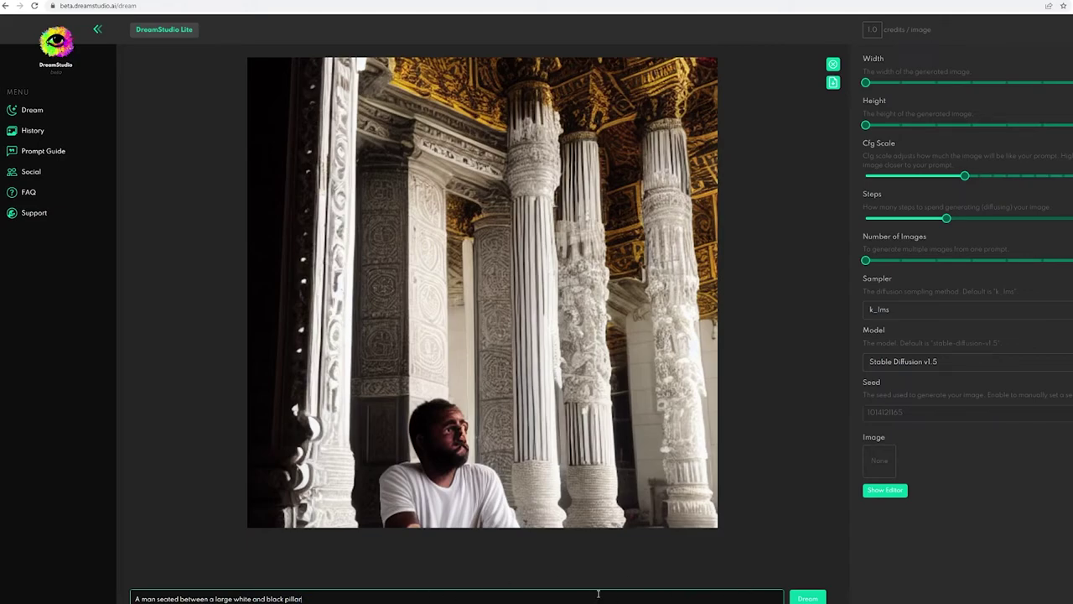
key(Return)
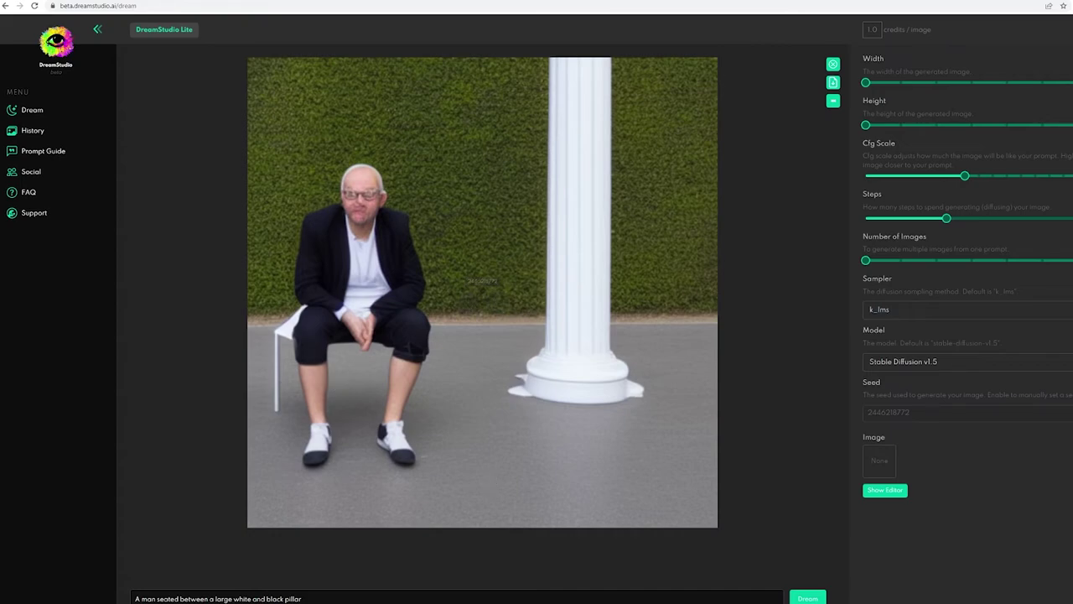
Step: Append '. by Rene Magritte Surrealism' after 'pillar' in the prompt
click(334, 600)
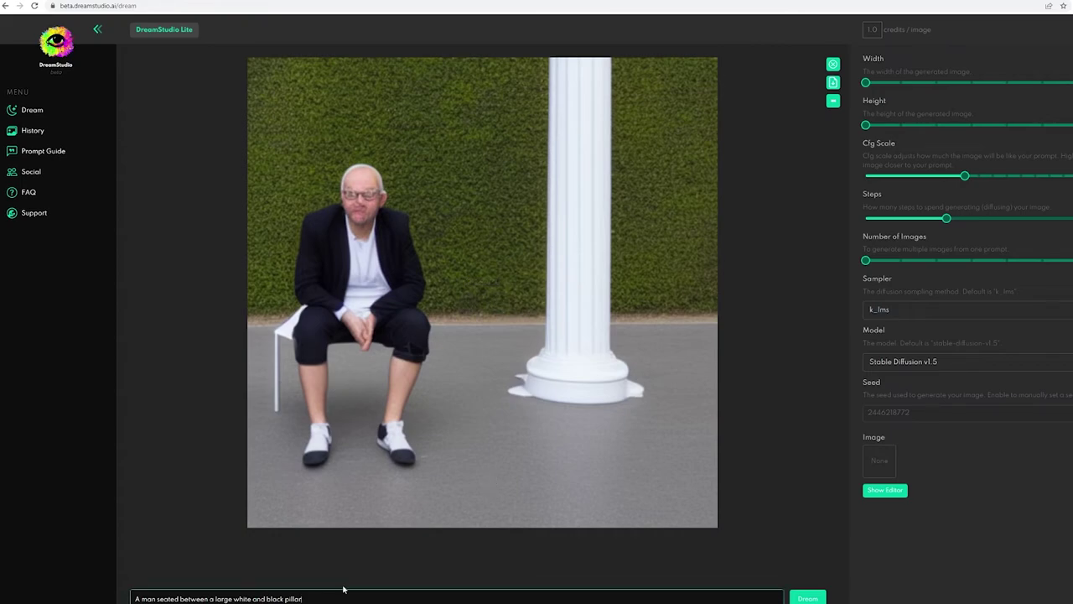
text(Rene Magritte Surrealism)
click(299, 597)
text(. by.)
Step: Generate the Rene Magritte surrealism version and download the image
click(808, 598)
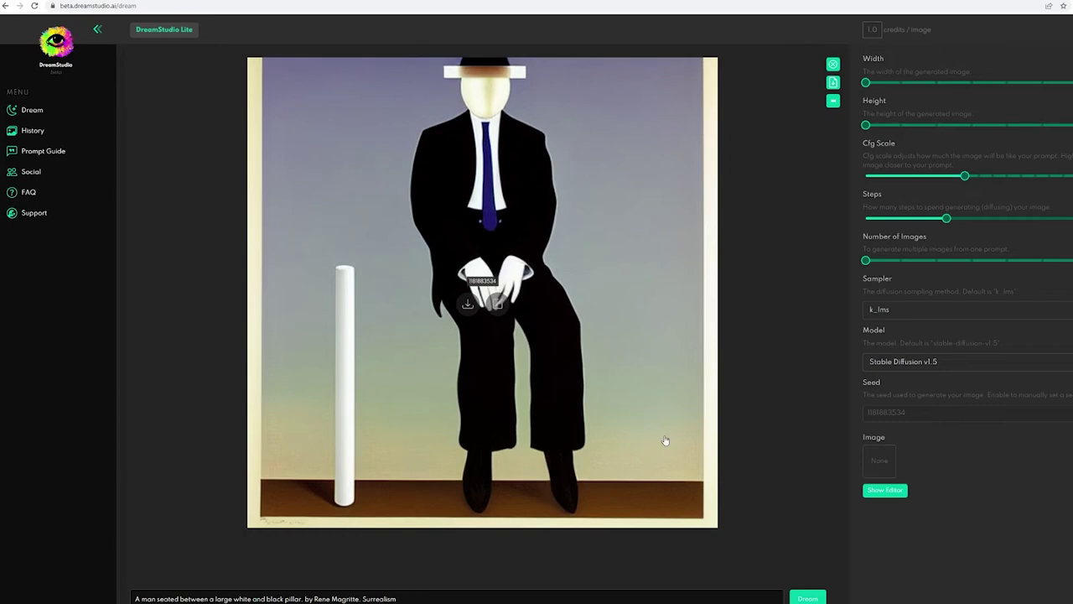
click(470, 307)
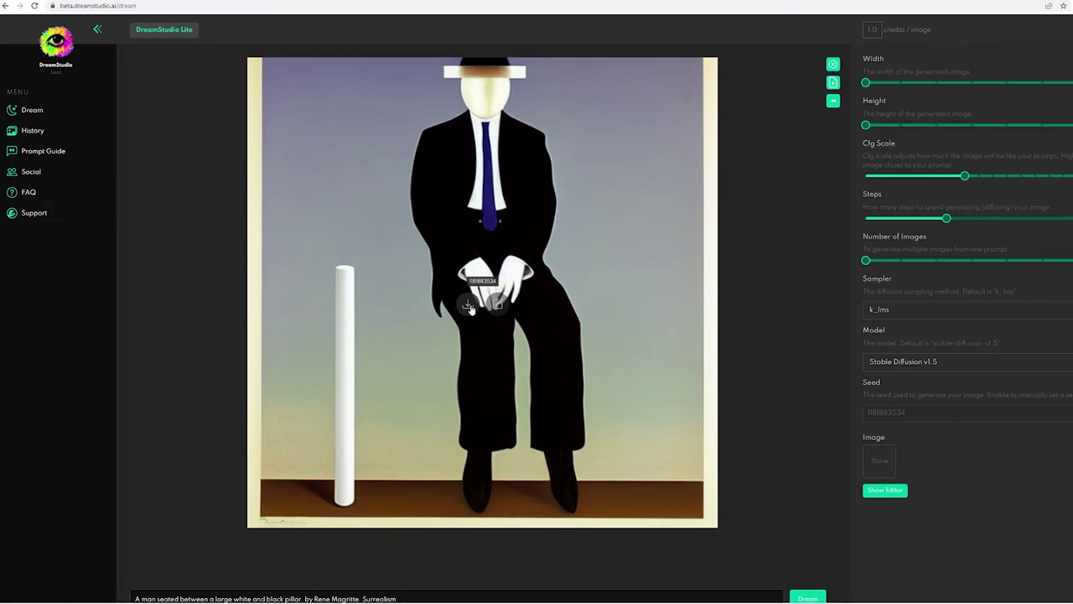
click(1003, 601)
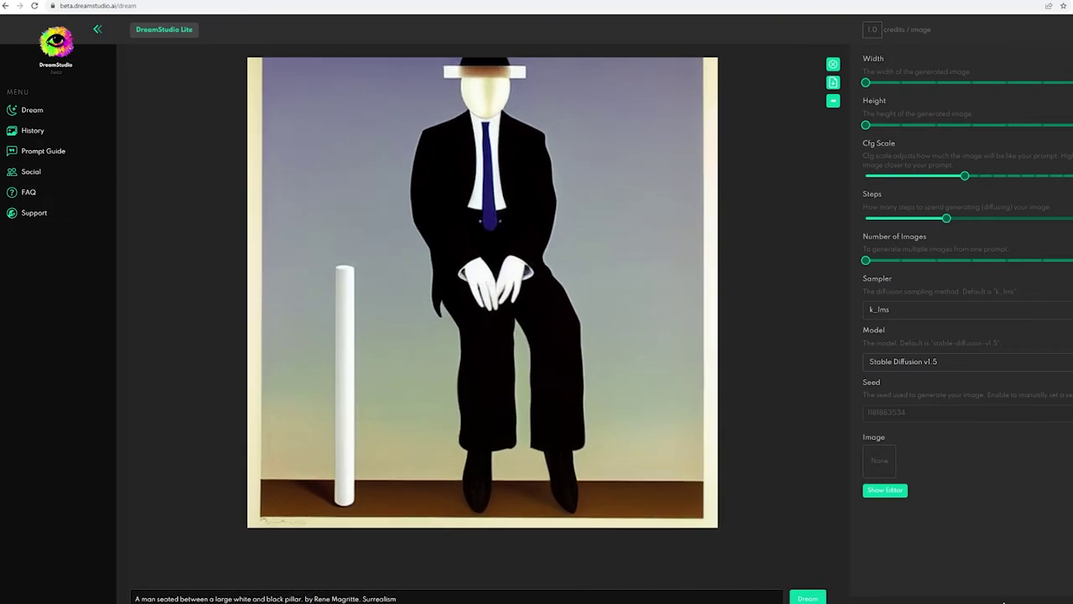
Step: Replace the style with 'Salvador Dali. Abstract.' and generate a new image
drag(314, 599, 398, 599)
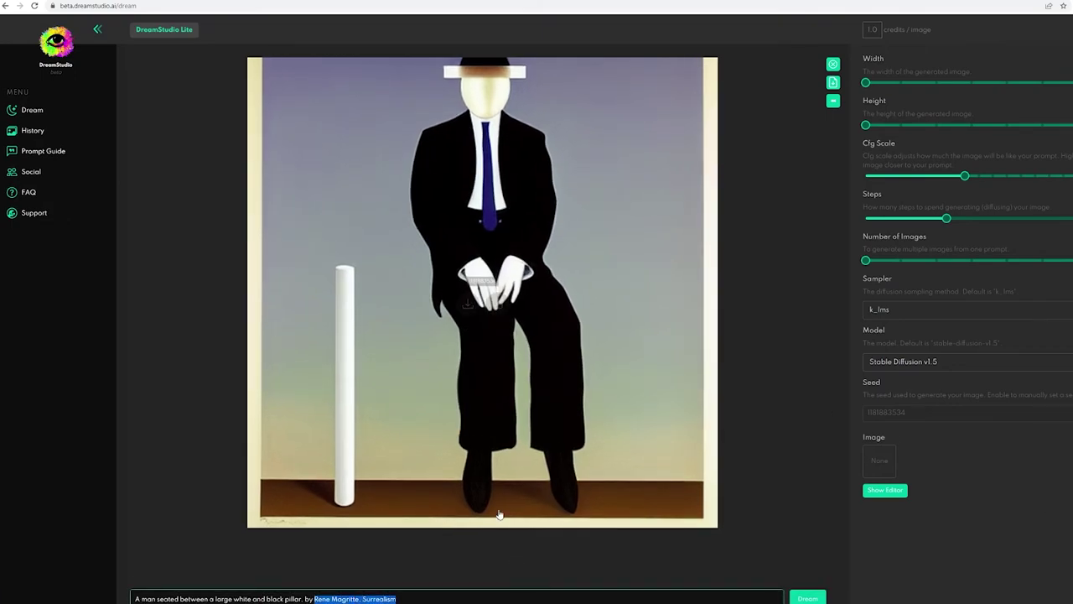
text(Salvador Dali. A)
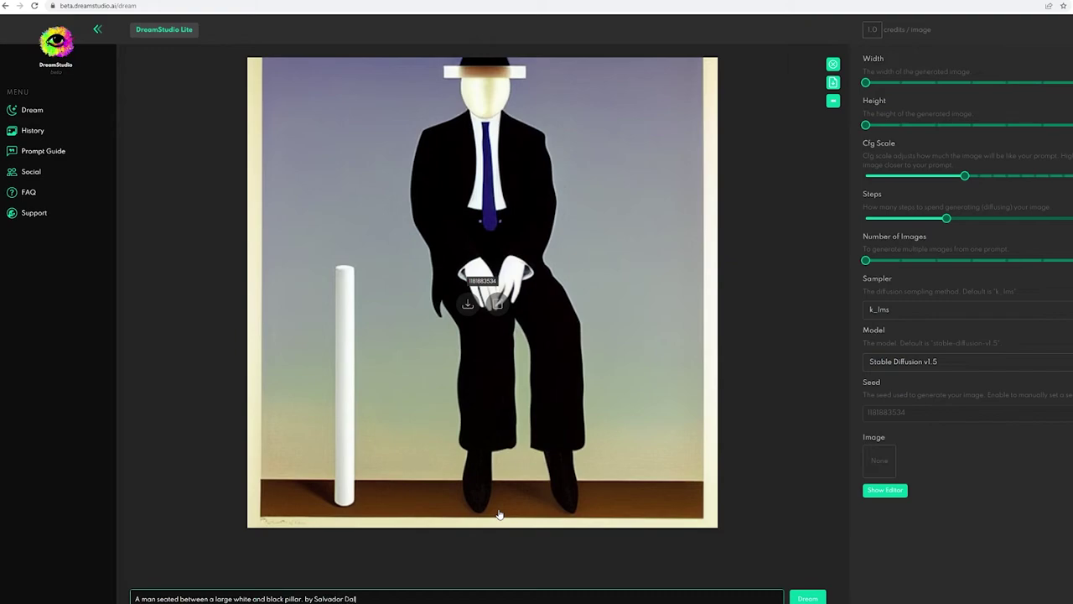
text(bstract.)
click(812, 594)
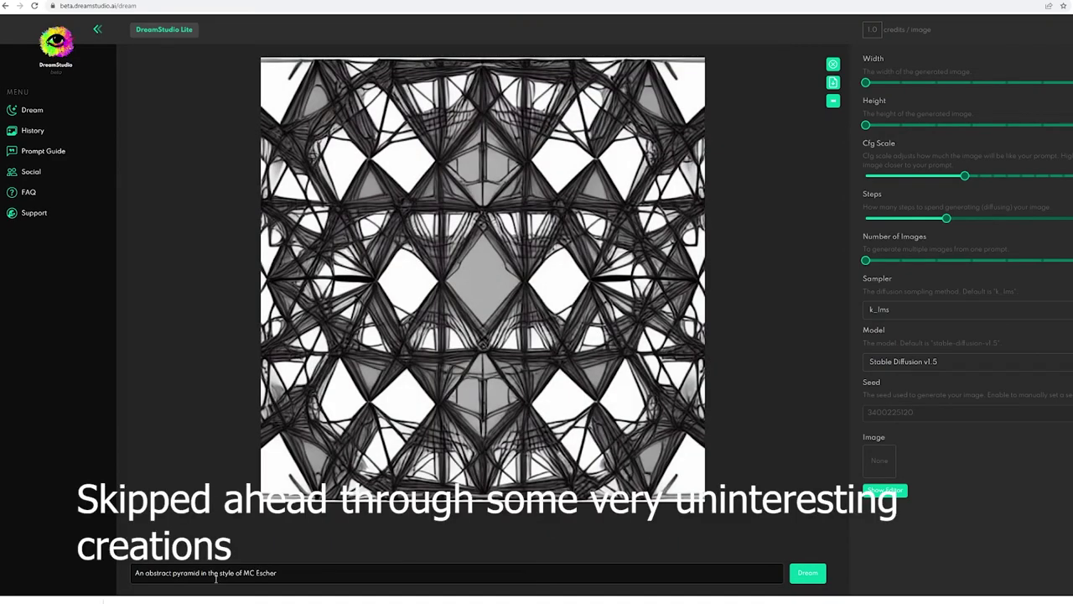
Step: Change the pyramid prompt to 'in the style of Rene Magritte' and generate the image
drag(219, 573, 276, 573)
text(style of)
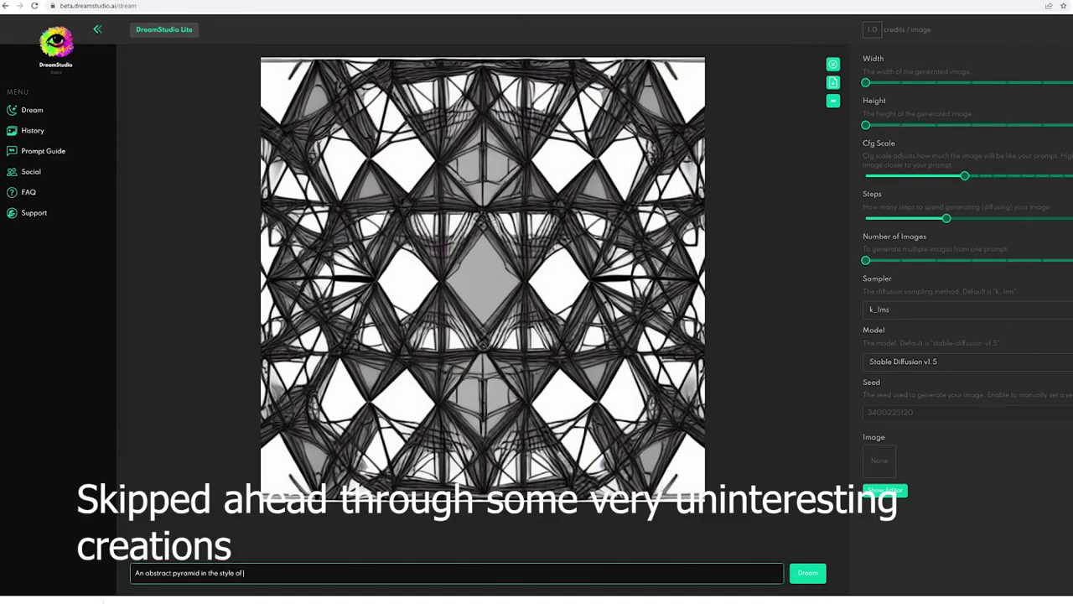
text( Rene Magritte)
click(807, 573)
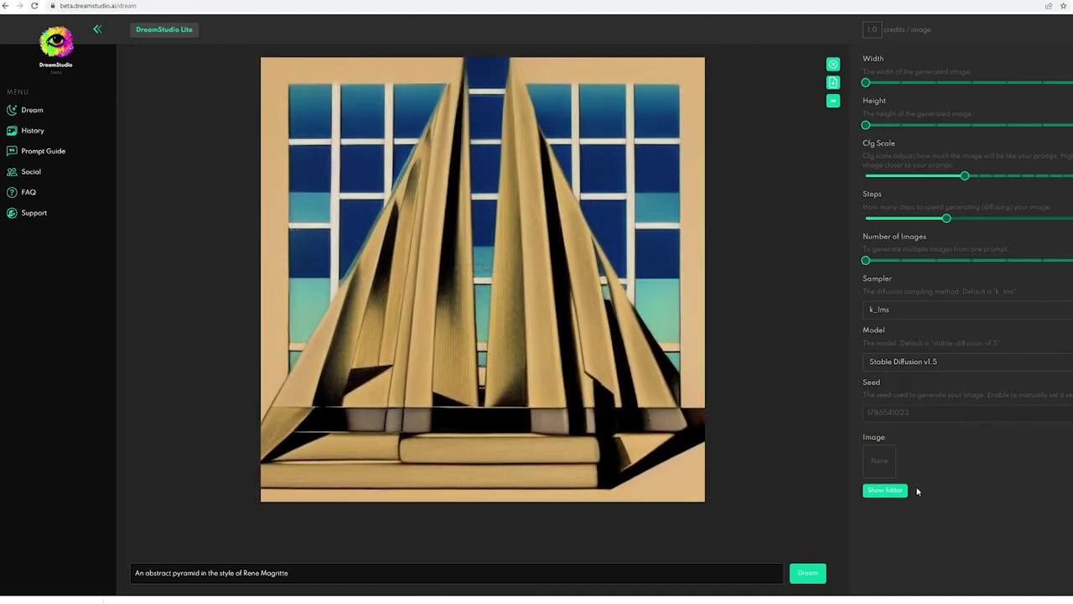
mouse_move(293, 398)
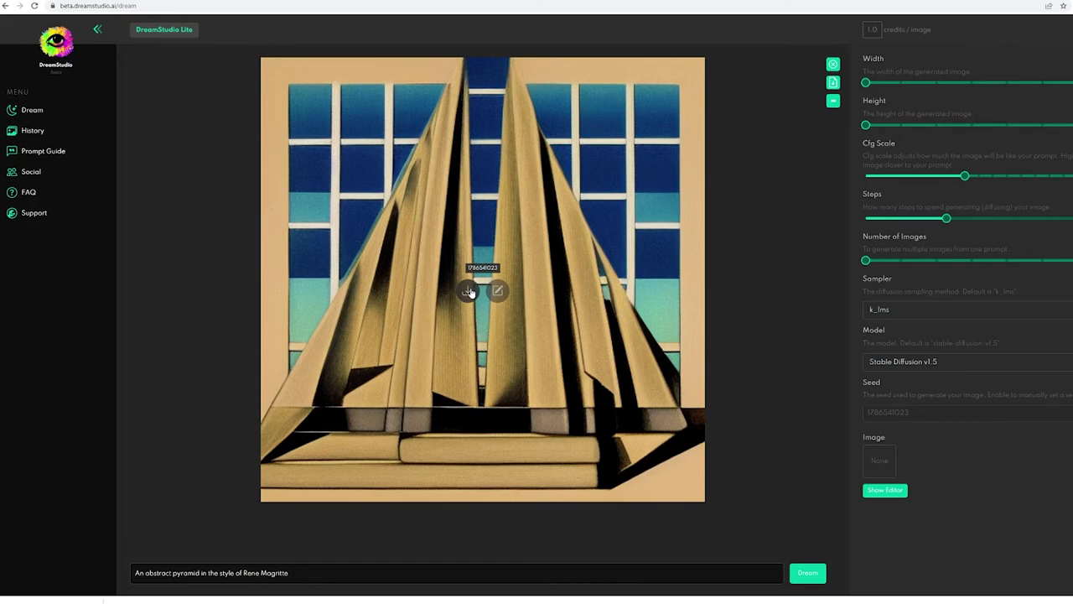
mouse_move(443, 497)
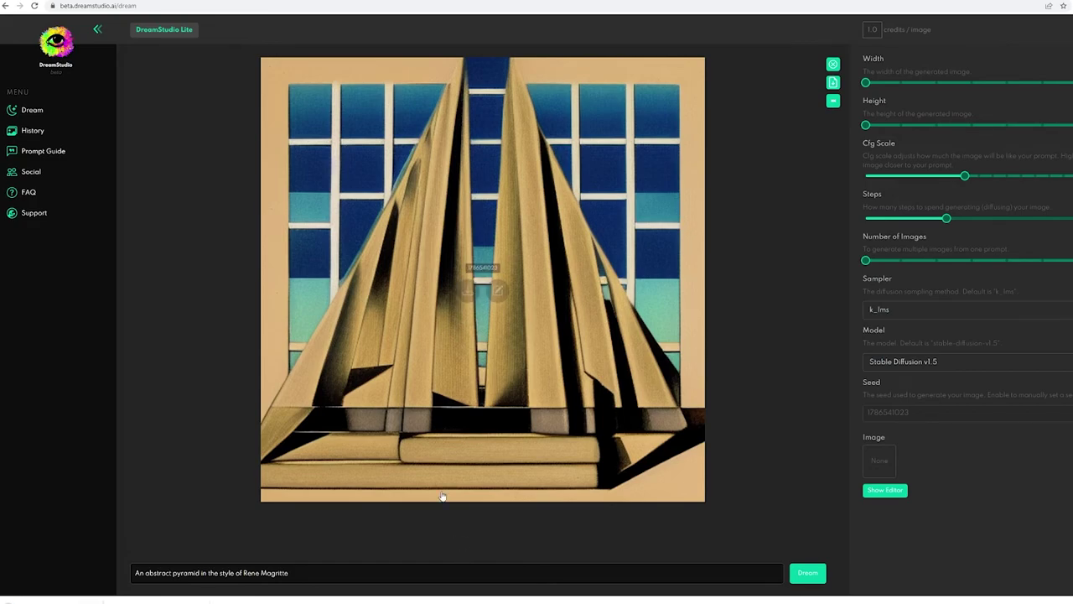